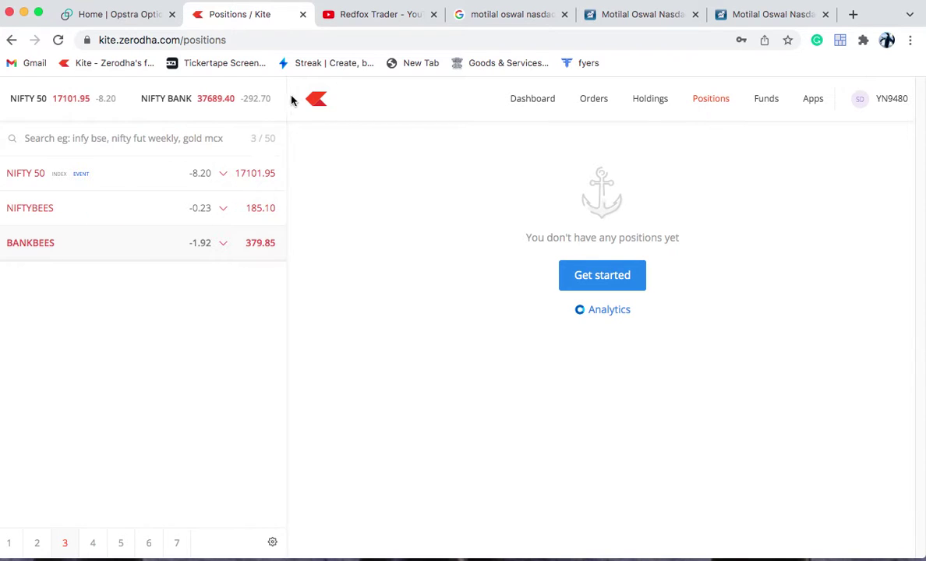
Look over the uploaded videos on the Redfox Trader YouTube channel, and return to the Kite positions page
{"action": "left_click", "coordinate": [368, 17]}
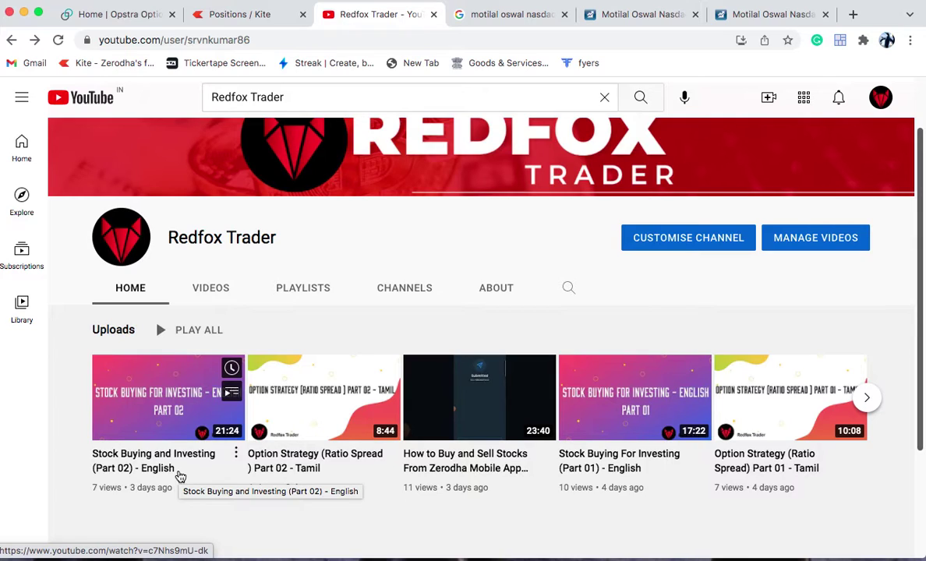
{"action": "left_click", "coordinate": [264, 15]}
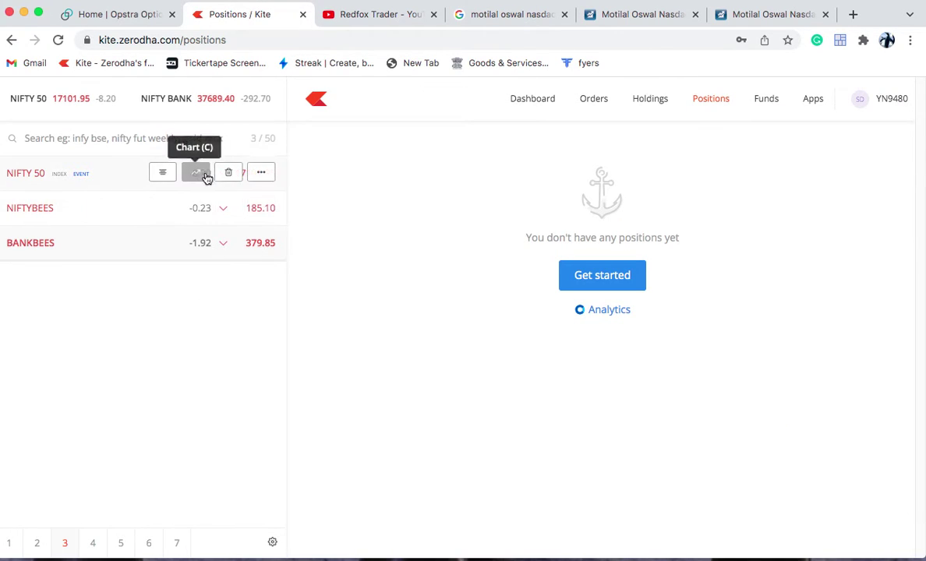
Remove NIFTY 50, NIFTYBEES and BANKBEES from the third watchlist
{"action": "left_click", "coordinate": [232, 173]}
{"action": "left_click", "coordinate": [229, 174]}
{"action": "left_click", "coordinate": [229, 173]}
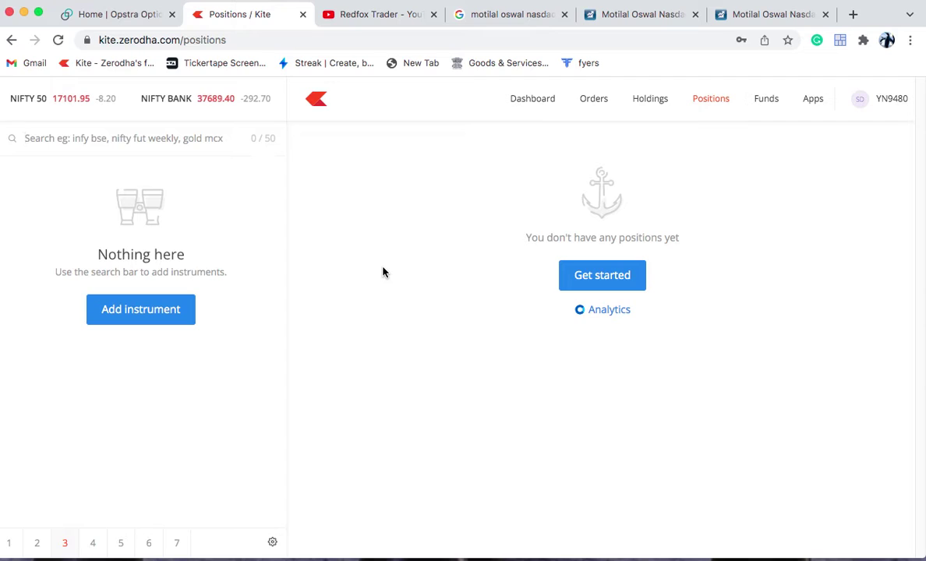
Search for mon100 and add the NSE listing of MON100 to the empty watchlist
{"action": "type", "text": "m"}
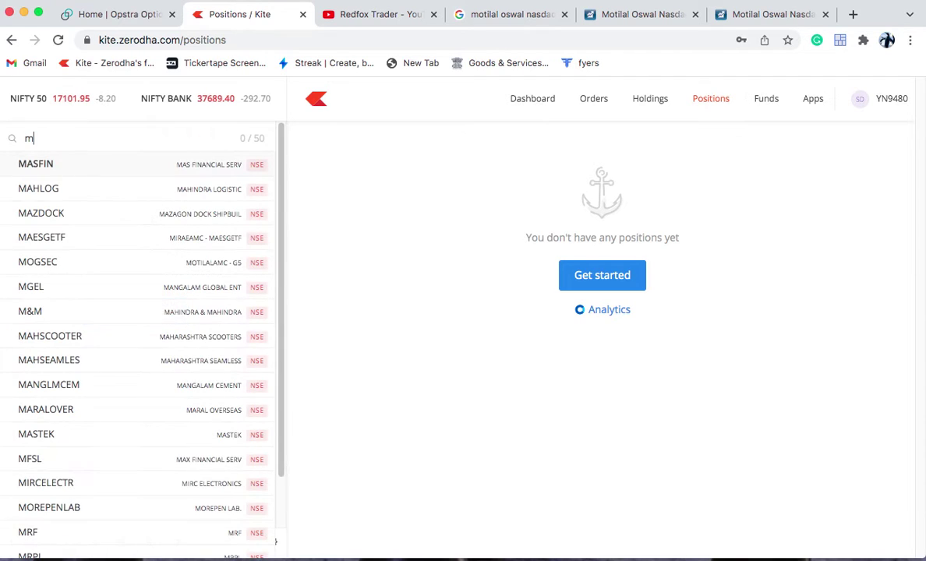
{"action": "type", "text": "on100"}
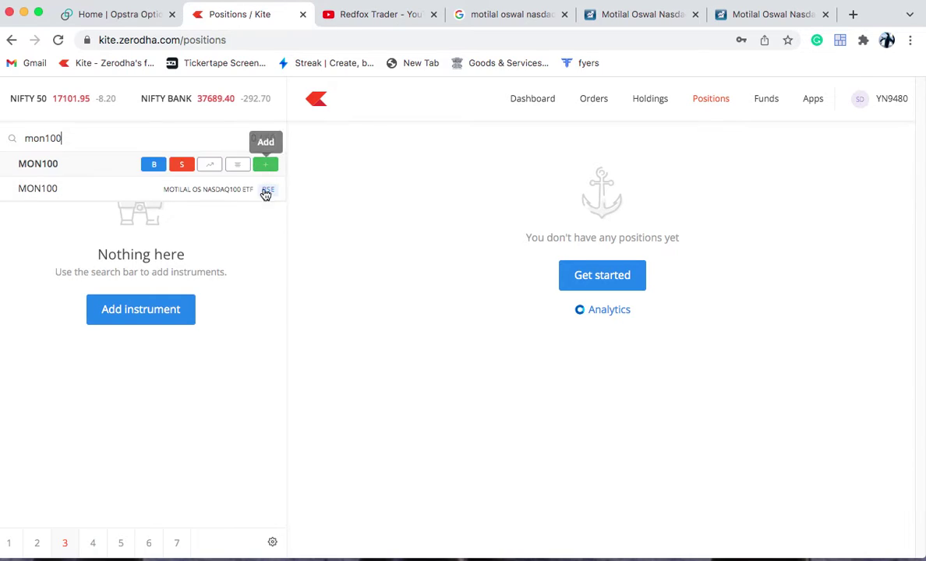
{"action": "left_click", "coordinate": [265, 165]}
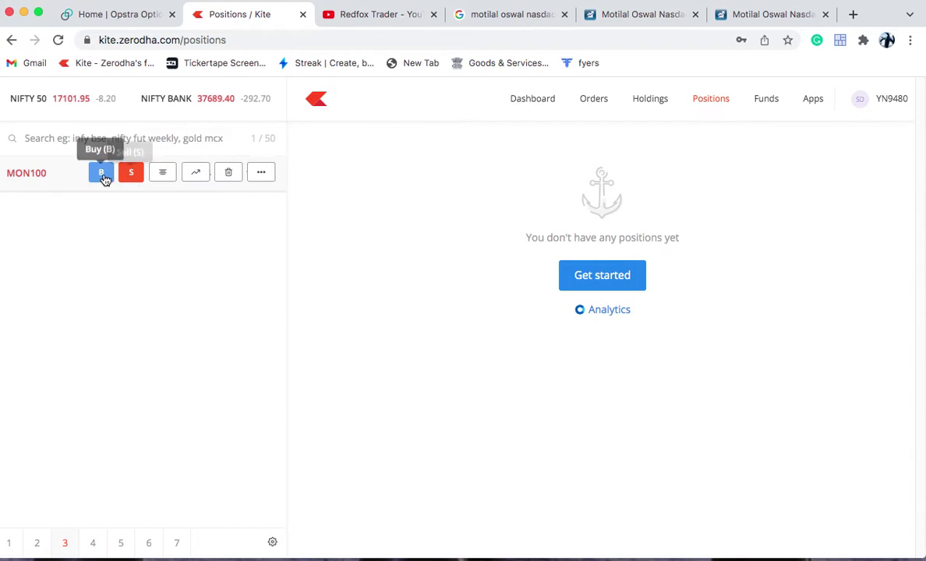
Start a regular long-term market buy order for MON100 on NSE with quantity 1000, moving the order window fully into view
{"action": "left_click", "coordinate": [101, 172]}
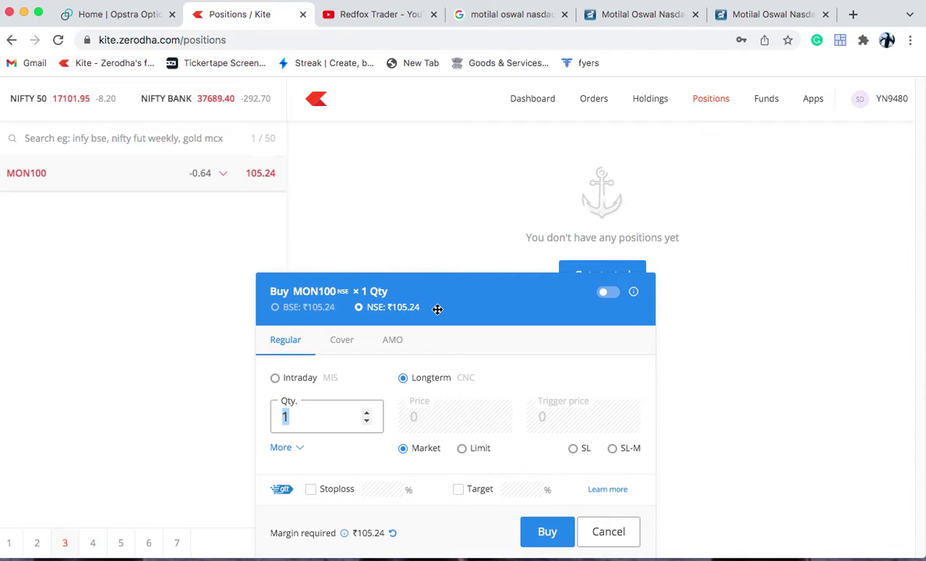
{"action": "type", "text": "100"}
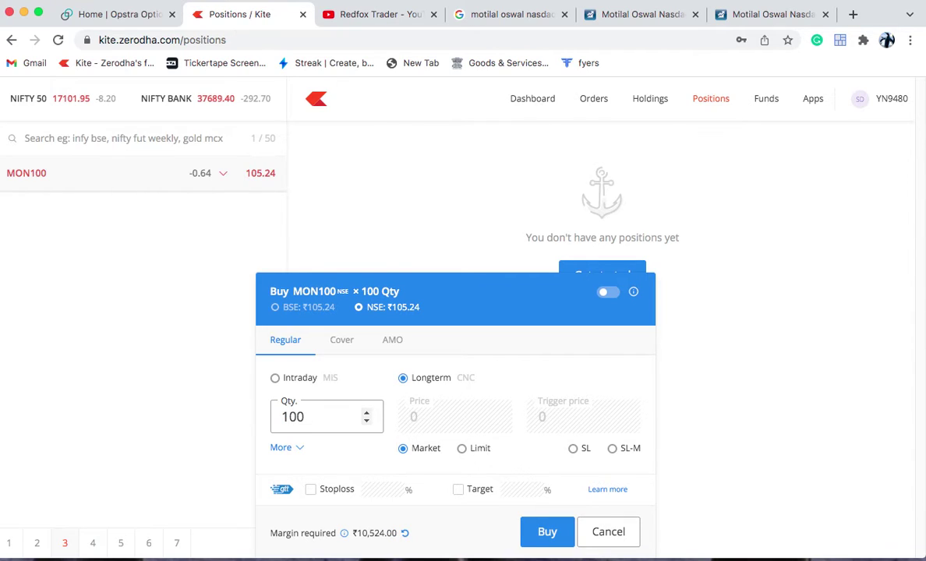
{"action": "key", "text": "BackSpace"}
{"action": "key", "text": "BackSpace"}
{"action": "type", "text": "000"}
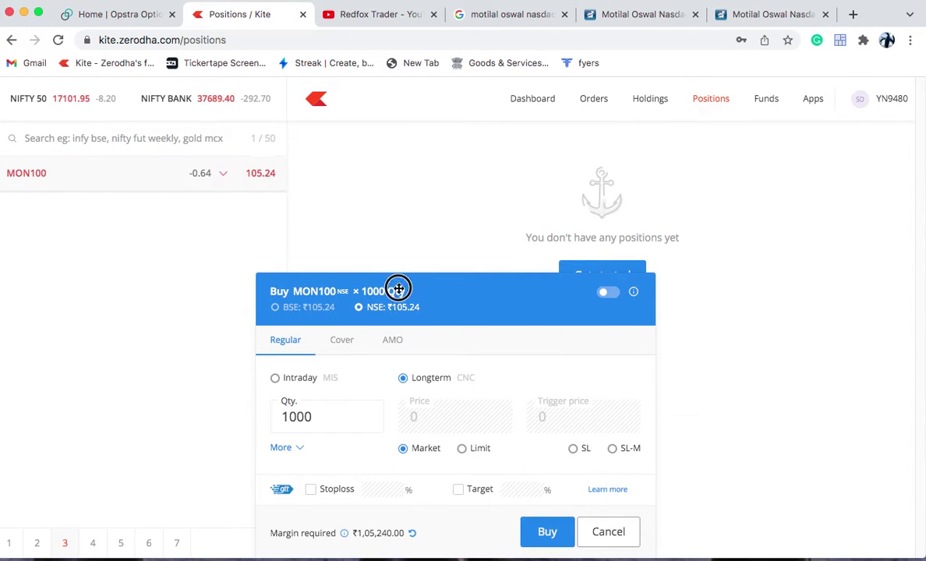
{"action": "left_click_drag", "start_coordinate": [397, 287], "coordinate": [397, 243]}
{"action": "left_click_drag", "start_coordinate": [445, 296], "coordinate": [432, 213]}
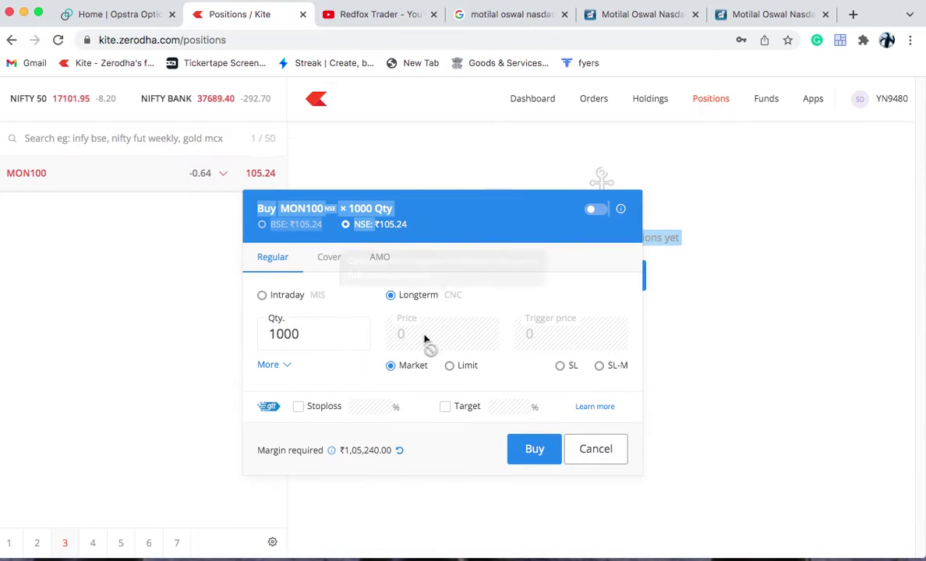
Try to submit the MON100 buy order twice, dismissing each notification, and cancel the order
{"action": "left_click", "coordinate": [533, 451]}
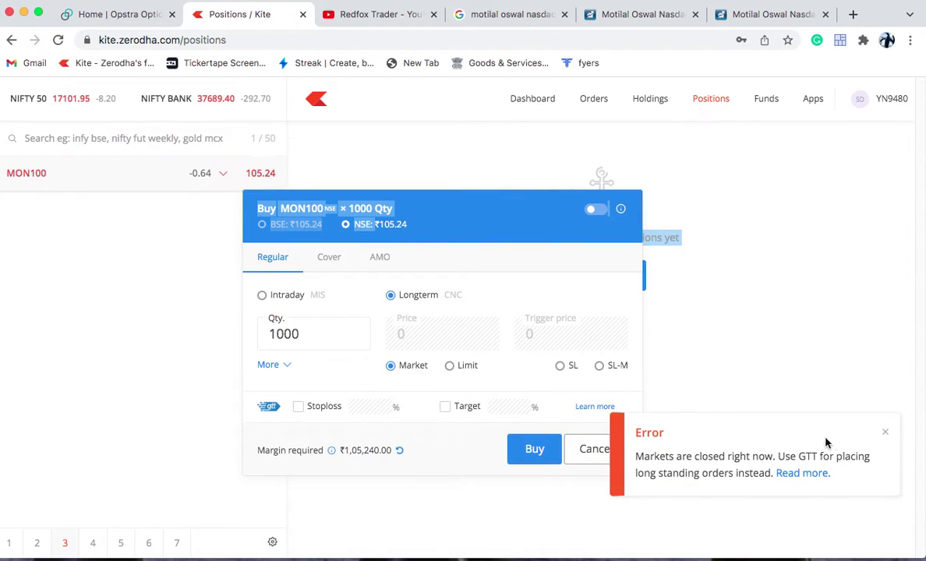
{"action": "left_click", "coordinate": [884, 433]}
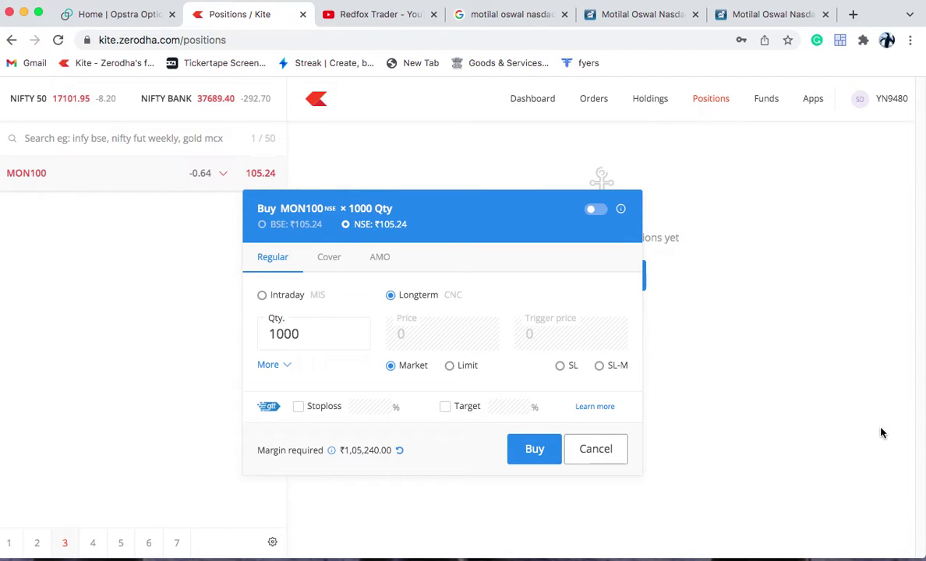
{"action": "left_click", "coordinate": [533, 449]}
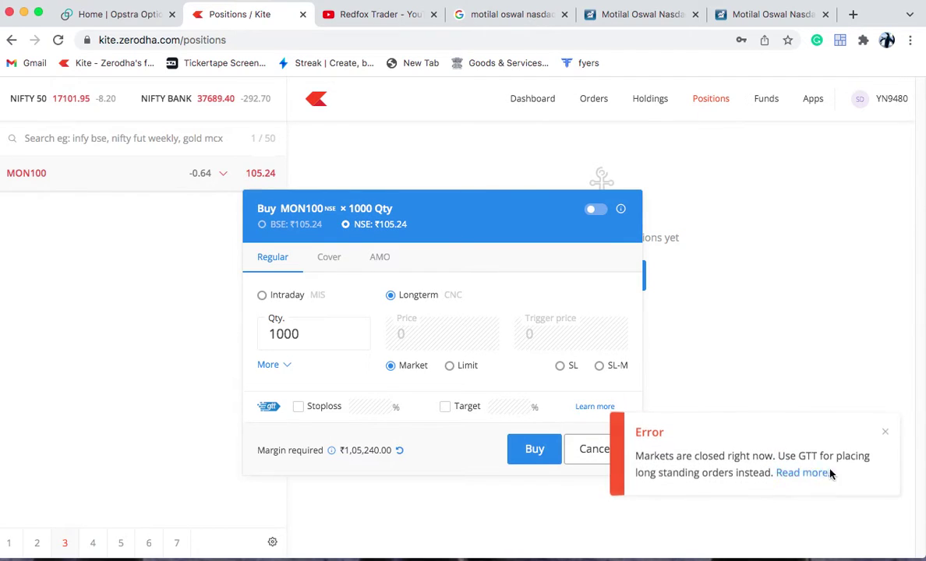
{"action": "left_click", "coordinate": [888, 435]}
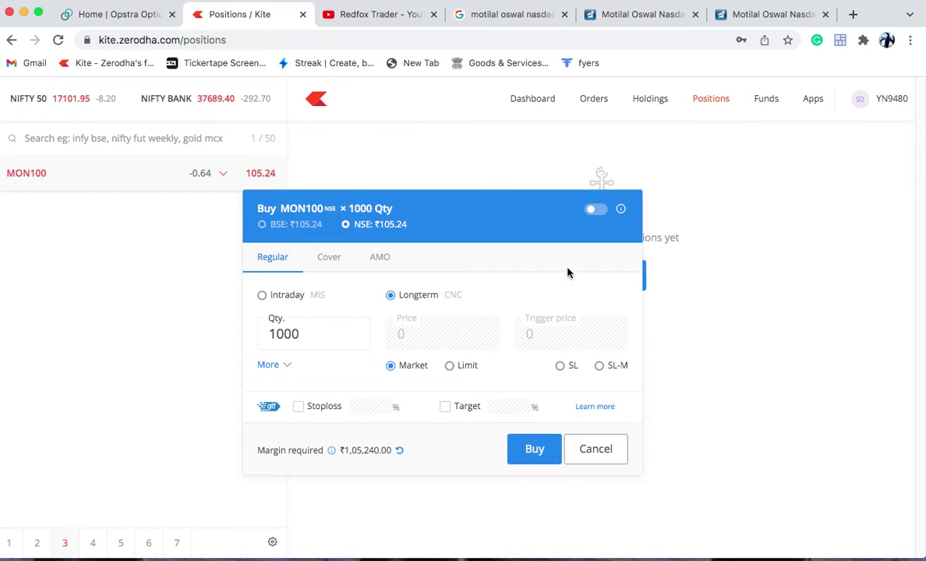
{"action": "left_click", "coordinate": [598, 454]}
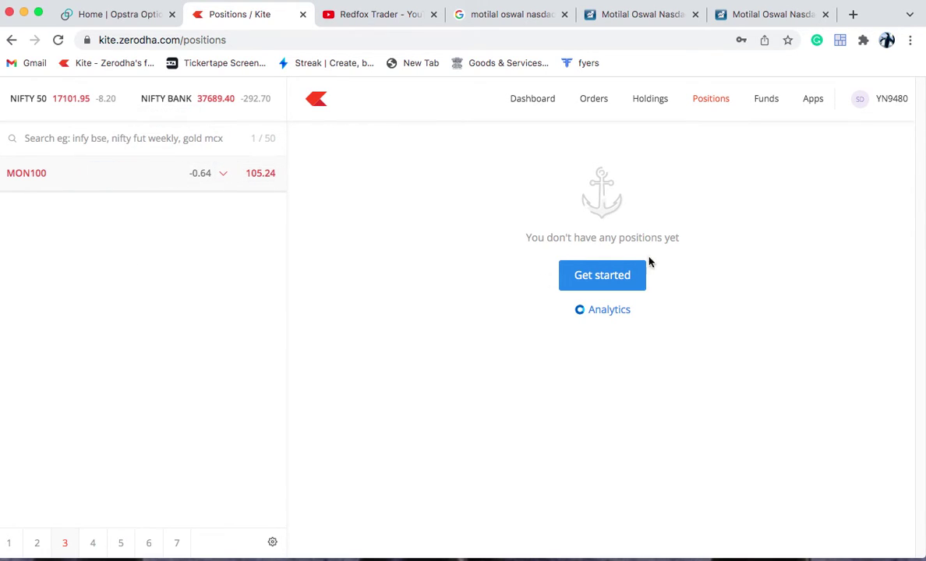
Review the Motilal Oswal Nasdaq 100 ETF page on Moneycontrol, from fund details and SIP returns to the top 10 portfolio stocks
{"action": "left_click", "coordinate": [772, 15]}
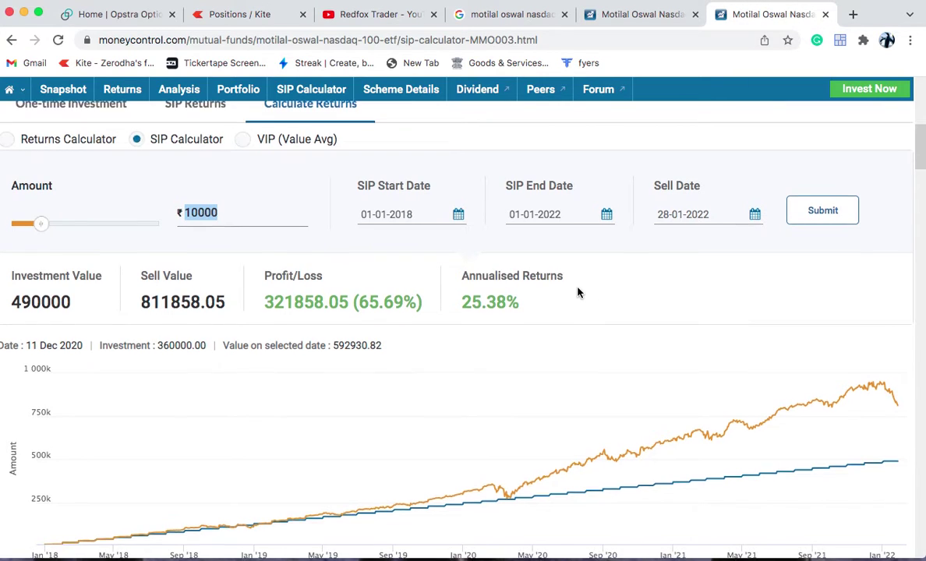
{"action": "scroll", "coordinate": [577, 292], "scroll_direction": "down", "scroll_amount": 5}
{"action": "scroll", "coordinate": [578, 292], "scroll_direction": "up", "scroll_amount": 10}
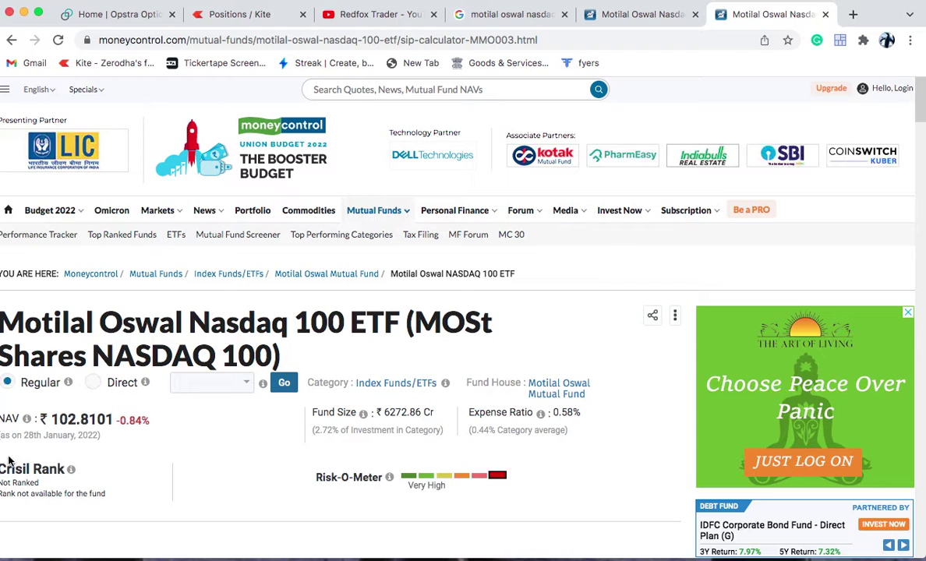
{"action": "scroll", "coordinate": [394, 449], "scroll_direction": "down", "scroll_amount": 10}
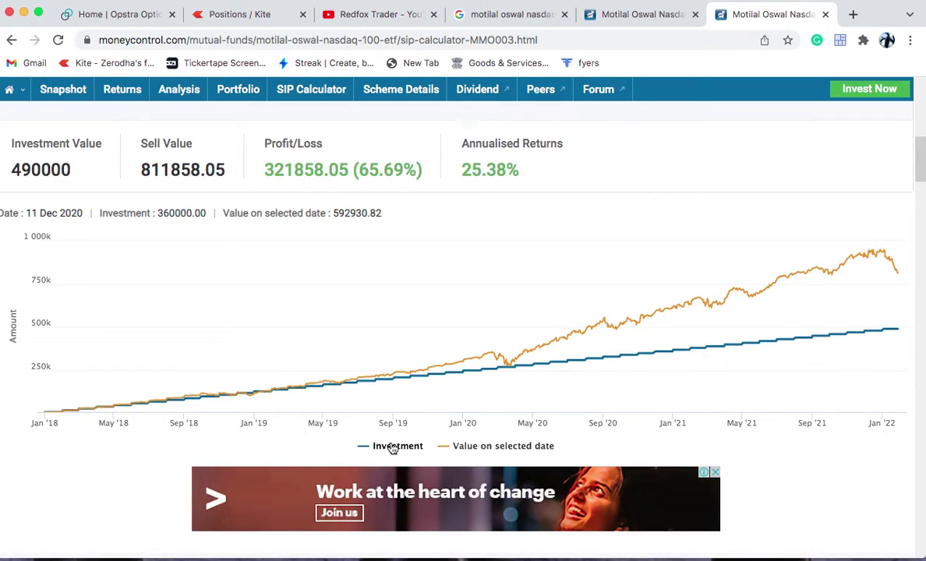
{"action": "scroll", "coordinate": [393, 449], "scroll_direction": "up", "scroll_amount": 10}
{"action": "left_click_drag", "start_coordinate": [6, 320], "coordinate": [482, 345]}
{"action": "scroll", "coordinate": [437, 330], "scroll_direction": "down", "scroll_amount": 10}
{"action": "scroll", "coordinate": [437, 331], "scroll_direction": "down", "scroll_amount": 15}
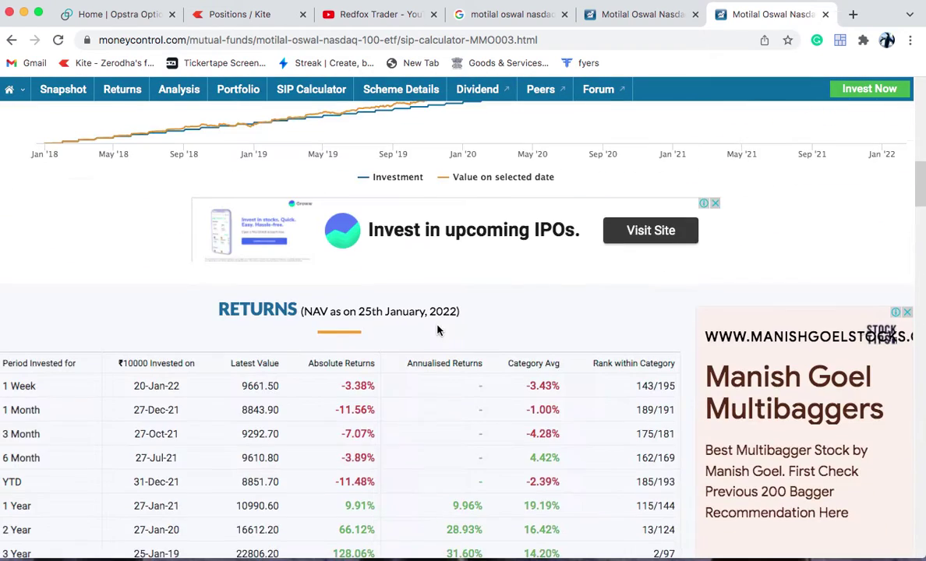
{"action": "scroll", "coordinate": [438, 330], "scroll_direction": "down", "scroll_amount": 10}
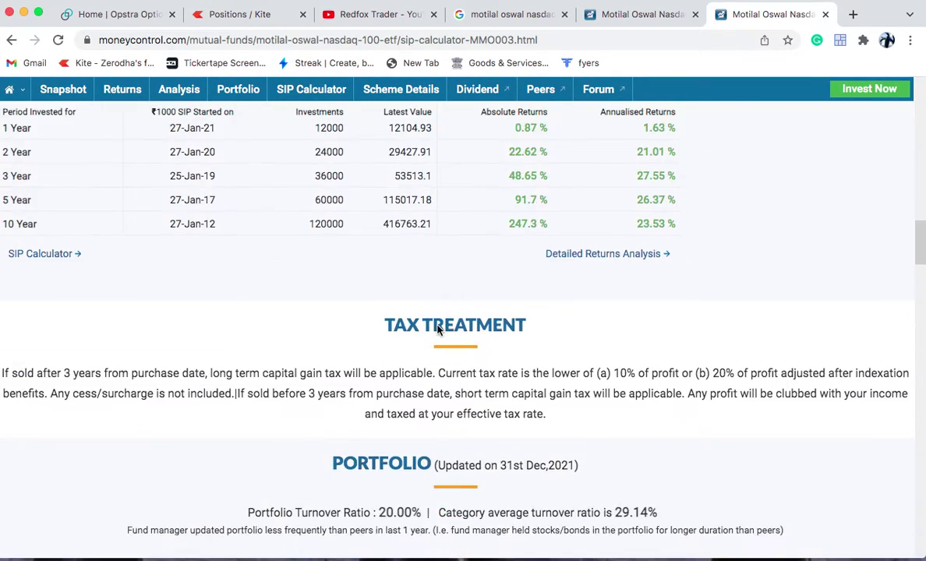
{"action": "scroll", "coordinate": [290, 427], "scroll_direction": "up", "scroll_amount": 1}
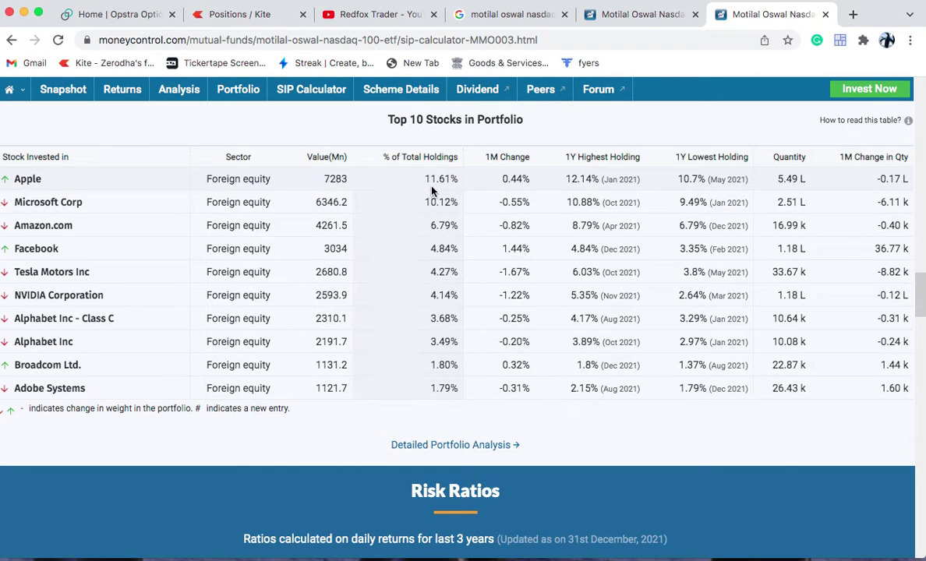
Open the Calculator app and compute 11.61% of 10000 for the fund's Apple holding
{"action": "mouse_move", "coordinate": [450, 556]}
{"action": "left_click", "coordinate": [349, 545]}
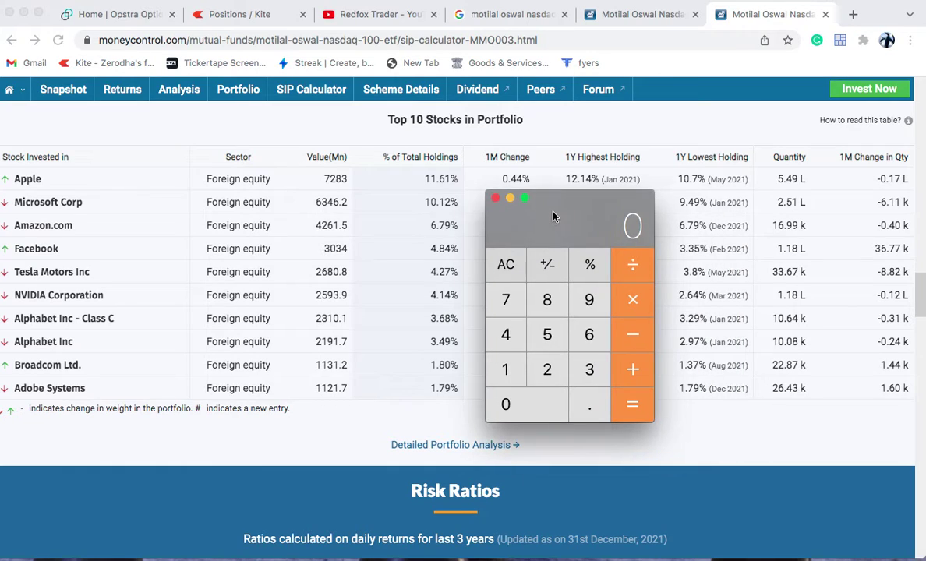
{"action": "type", "text": "10000"}
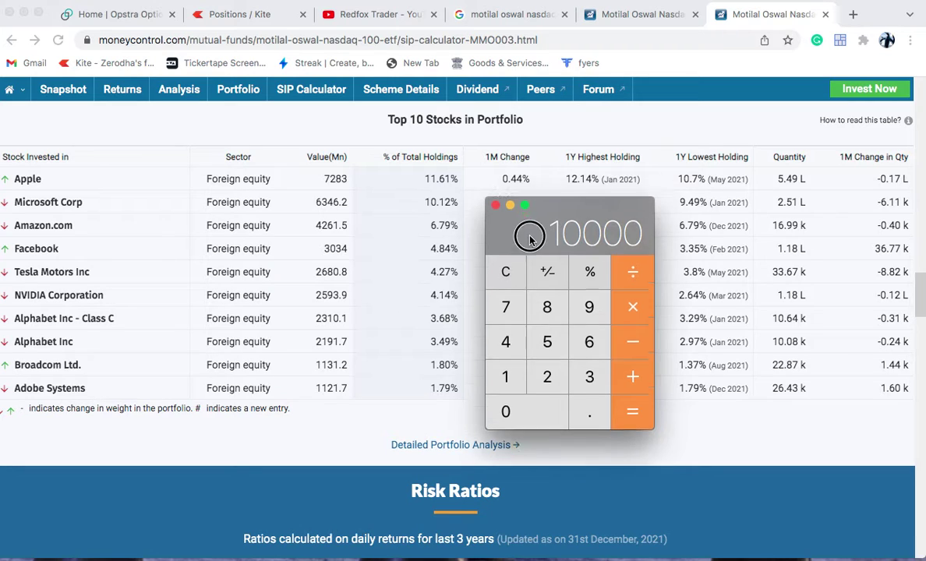
{"action": "left_click_drag", "start_coordinate": [531, 228], "coordinate": [534, 267]}
{"action": "type", "text": "0"}
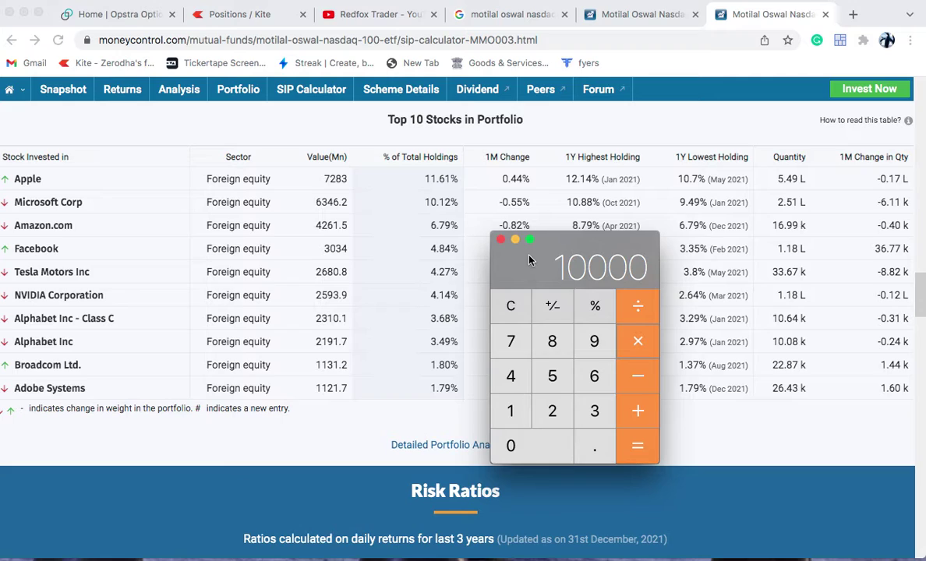
{"action": "type", "text": "*11.61"}
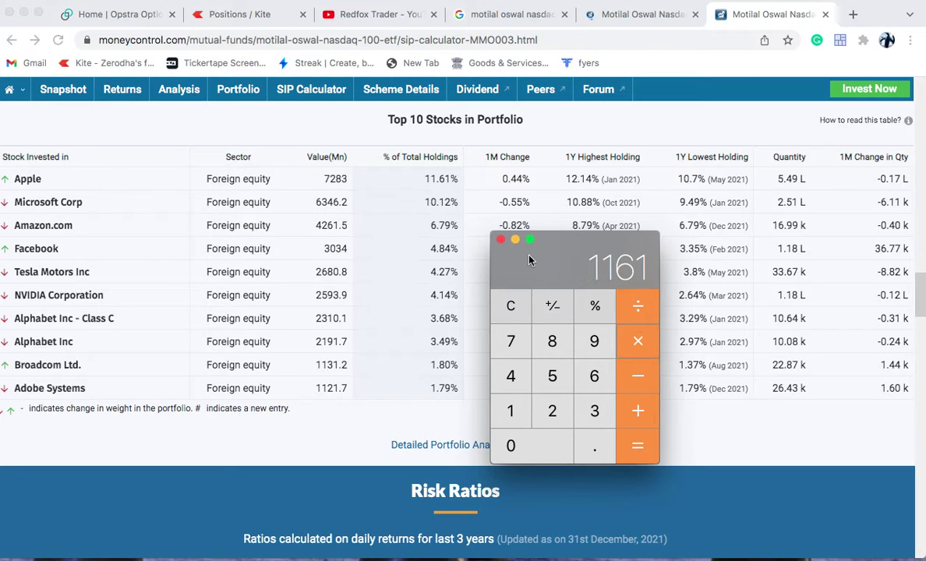
{"action": "key", "text": "Return"}
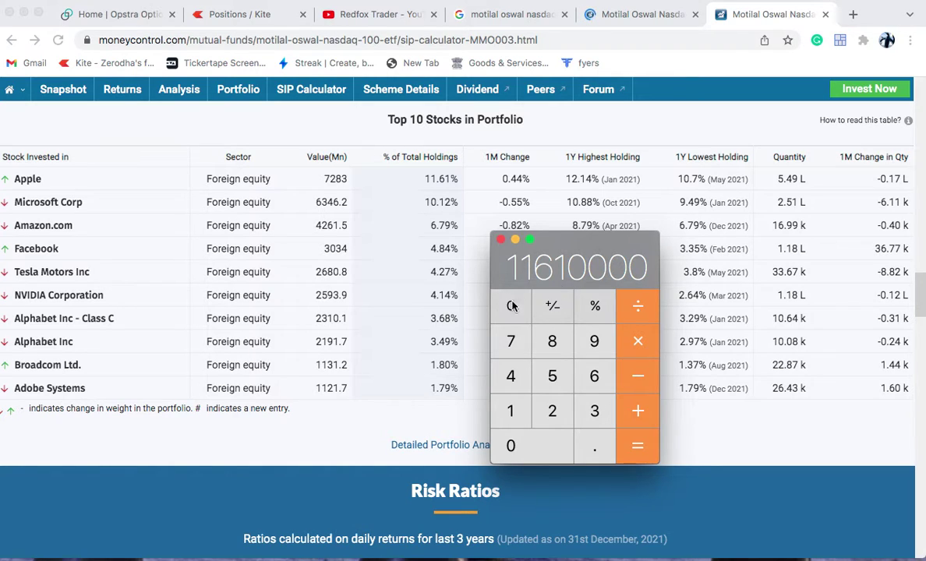
Clear the calculator and work out 11.61% of 10000 again for the Apple share
{"action": "left_click", "coordinate": [505, 305]}
{"action": "type", "text": "11000"}
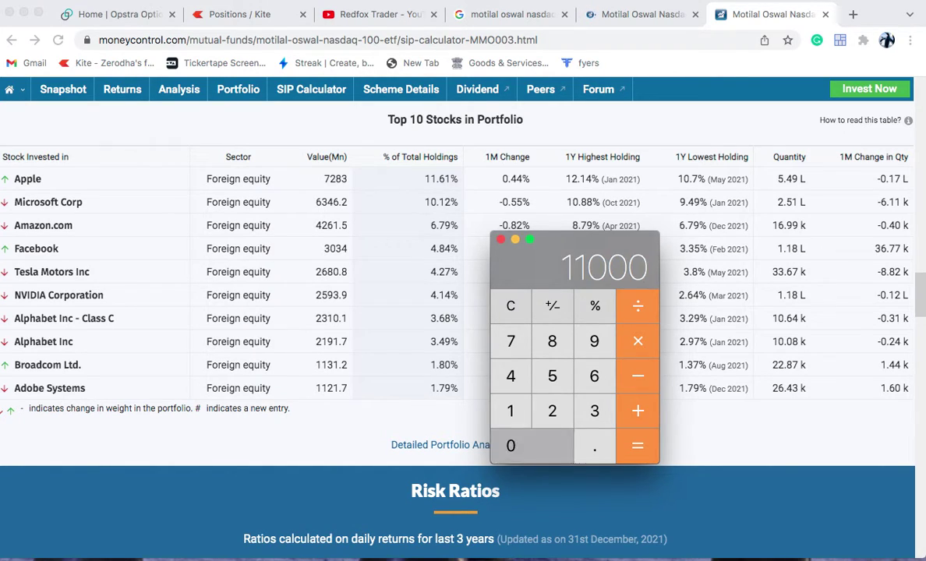
{"action": "key", "text": "Escape"}
{"action": "type", "text": "10000"}
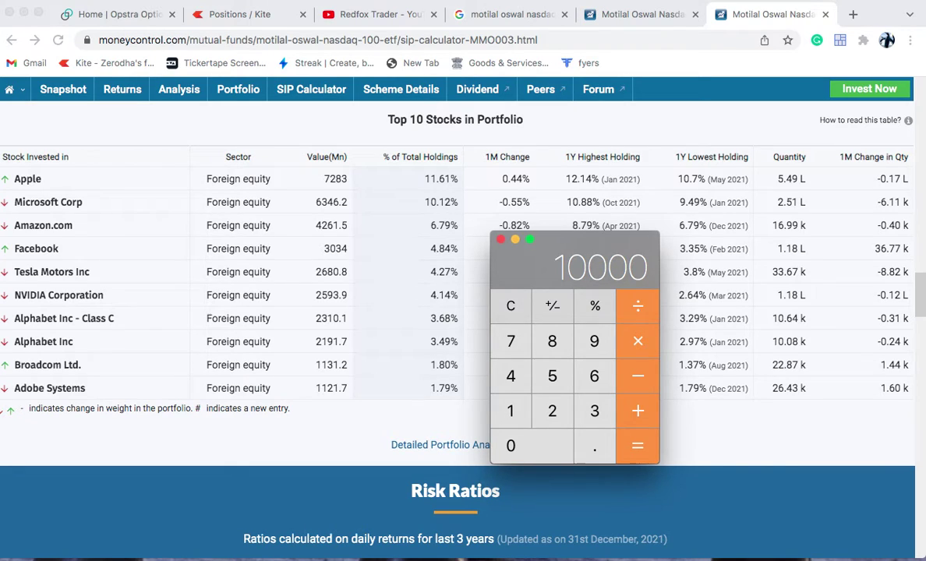
{"action": "key", "text": "asterisk"}
{"action": "type", "text": "11.61"}
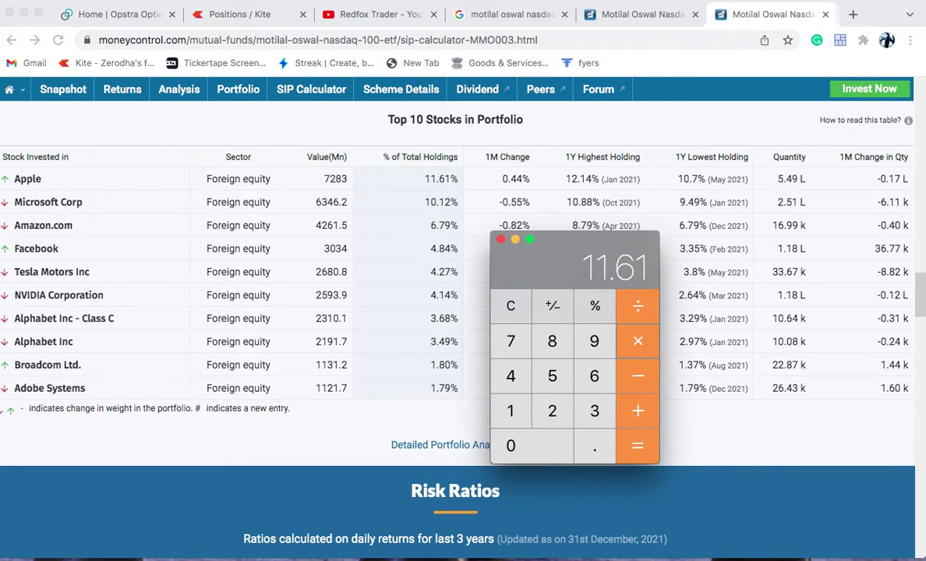
{"action": "key", "text": "Escape"}
{"action": "type", "text": "1161"}
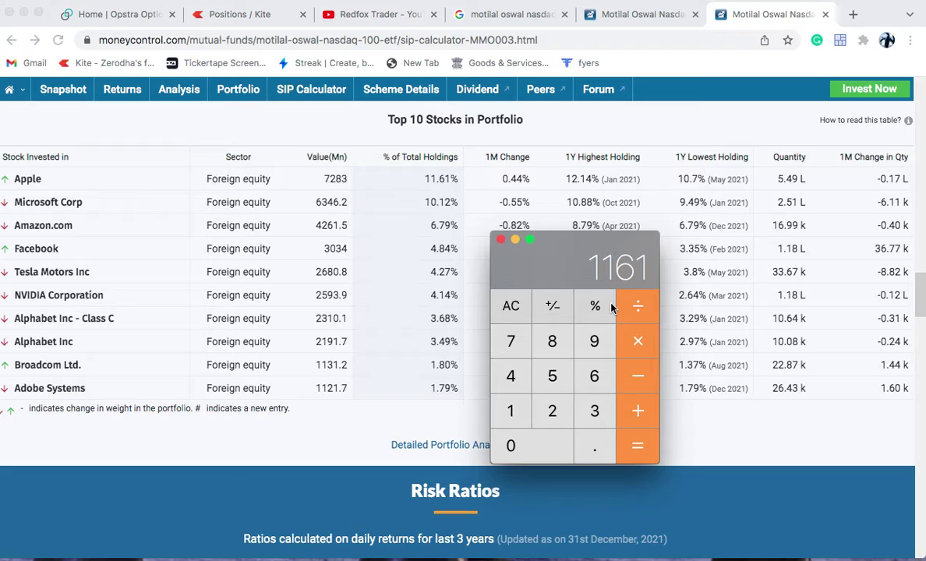
Calculate 10.12% of 10000 for the Microsoft holding, close the calculator and return to the table of top 10 stocks
{"action": "type", "text": "10000"}
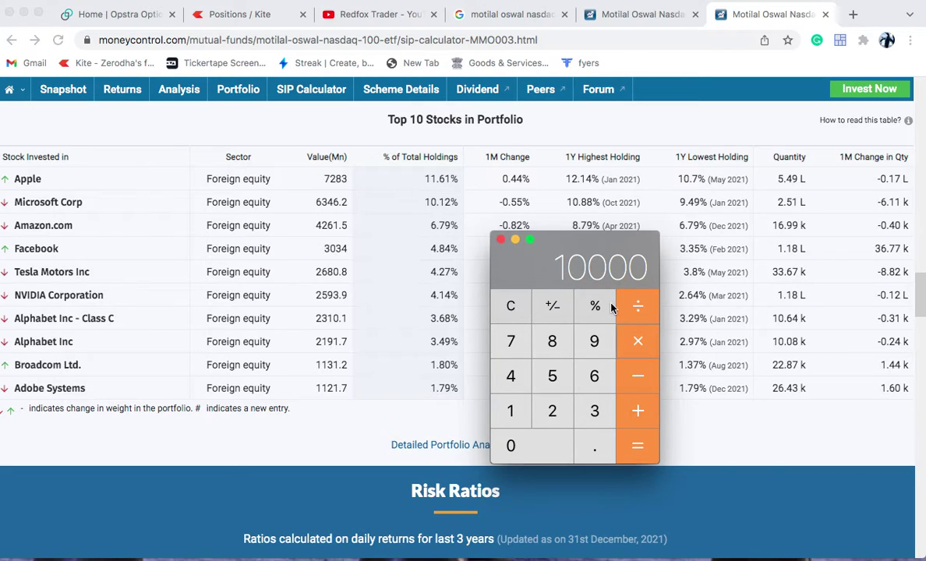
{"action": "type", "text": "10.12"}
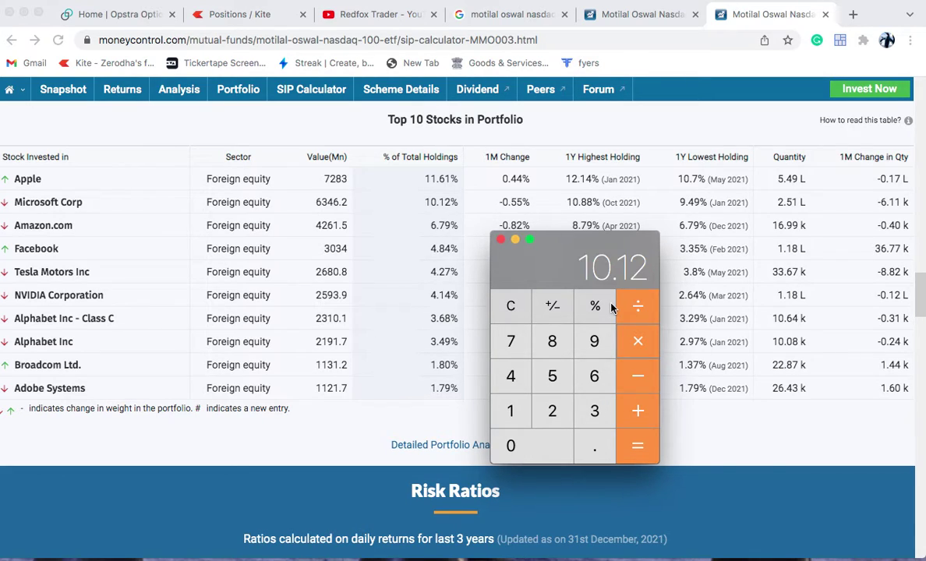
{"action": "key", "text": "Escape"}
{"action": "type", "text": "1012"}
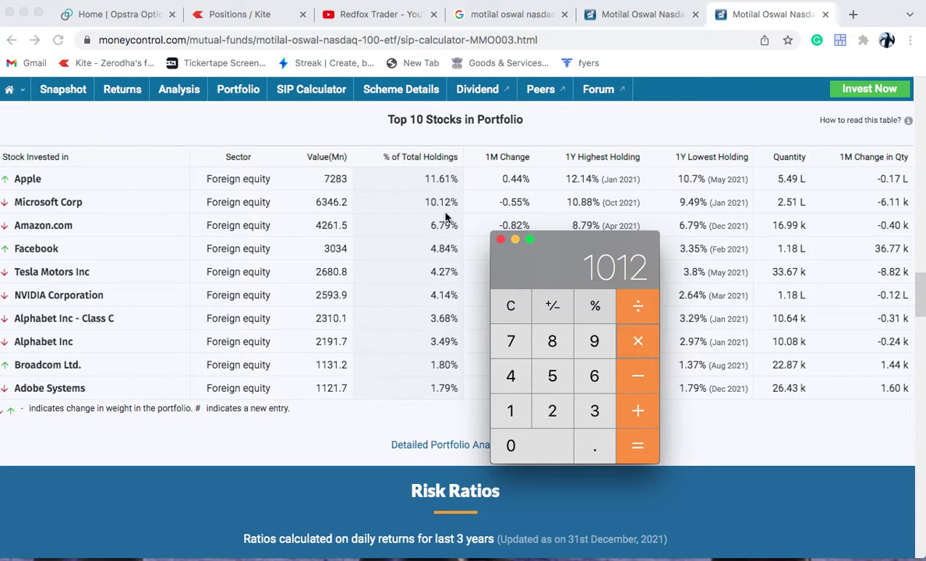
{"action": "left_click", "coordinate": [499, 241]}
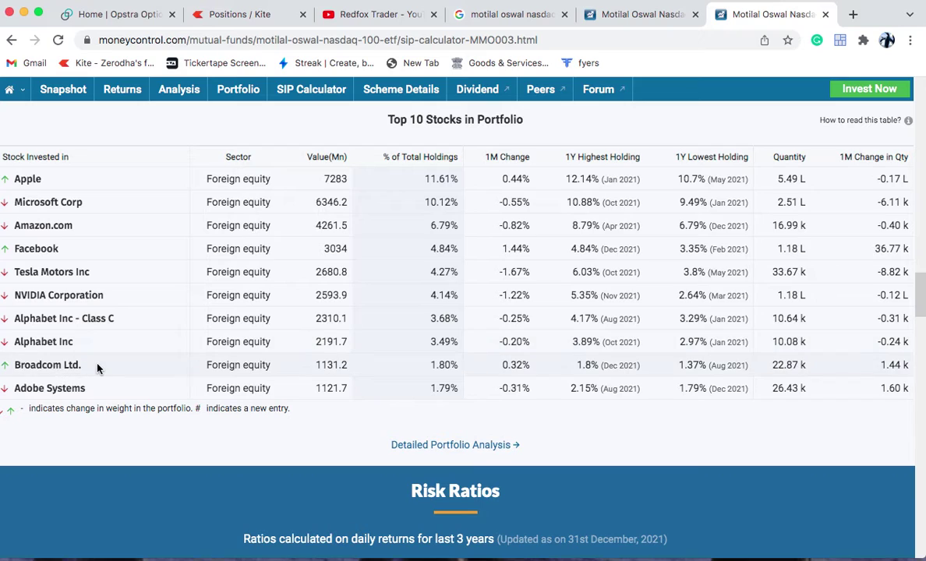
{"action": "scroll", "coordinate": [98, 368], "scroll_direction": "down", "scroll_amount": 1}
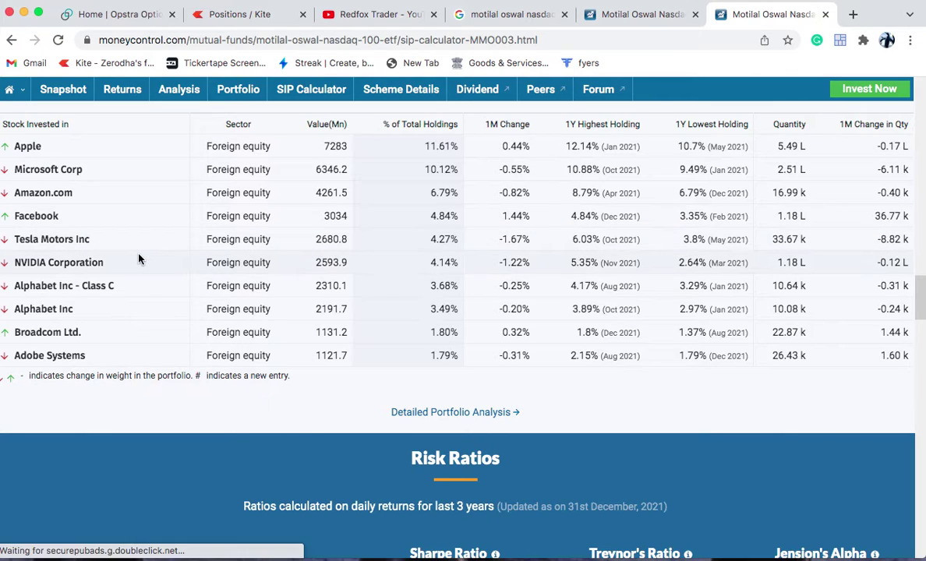
Open the fund's detailed portfolio analysis and go on to its complete list of holdings
{"action": "left_click", "coordinate": [465, 414]}
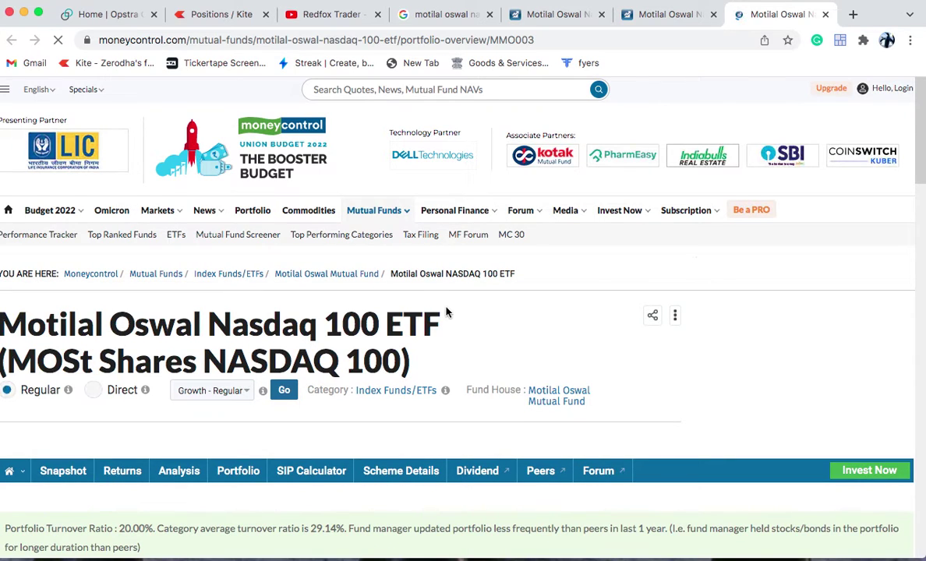
{"action": "scroll", "coordinate": [374, 320], "scroll_direction": "down", "scroll_amount": 10}
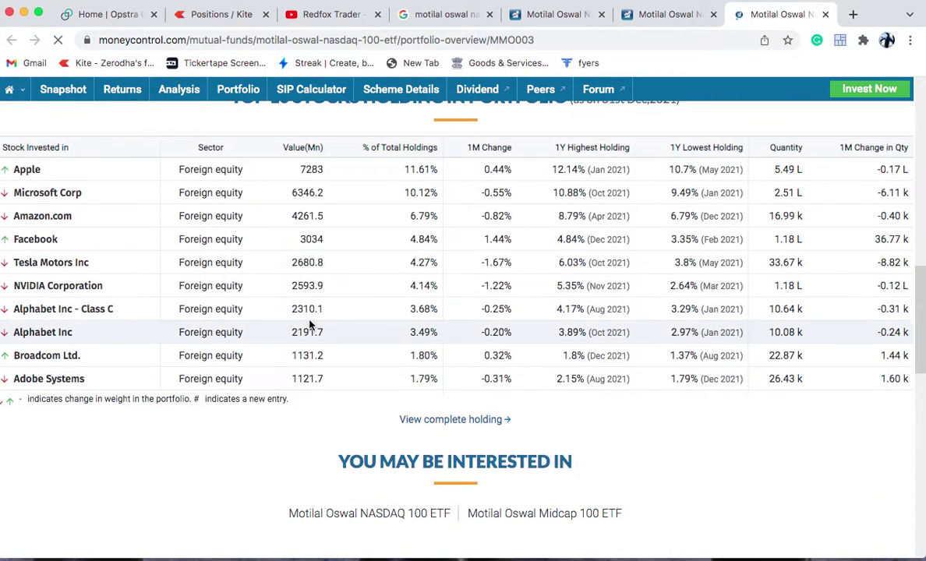
{"action": "left_click", "coordinate": [457, 421]}
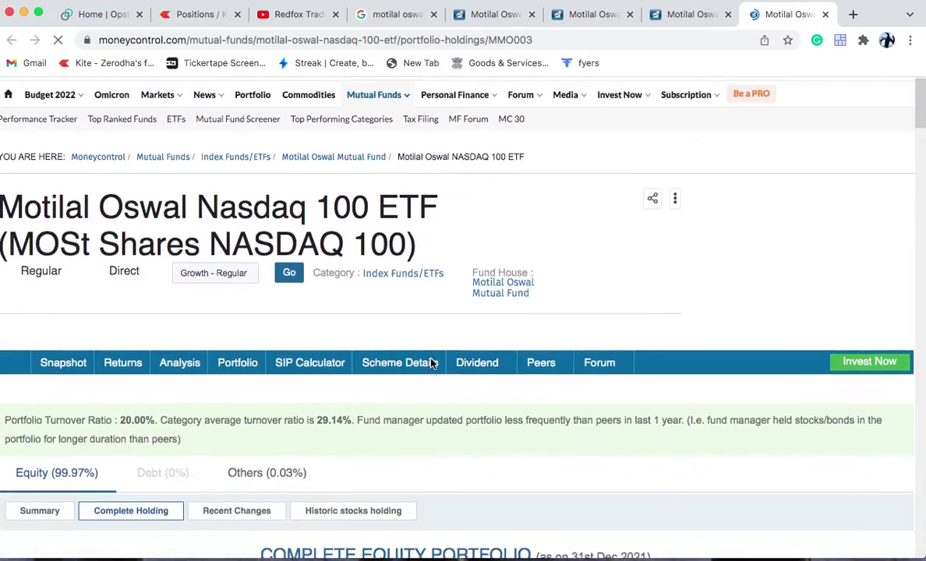
Look through the complete equity portfolio table from the largest to the smallest holdings and return to its heading
{"action": "scroll", "coordinate": [432, 363], "scroll_direction": "down", "scroll_amount": 6}
{"action": "scroll", "coordinate": [429, 370], "scroll_direction": "down", "scroll_amount": 10}
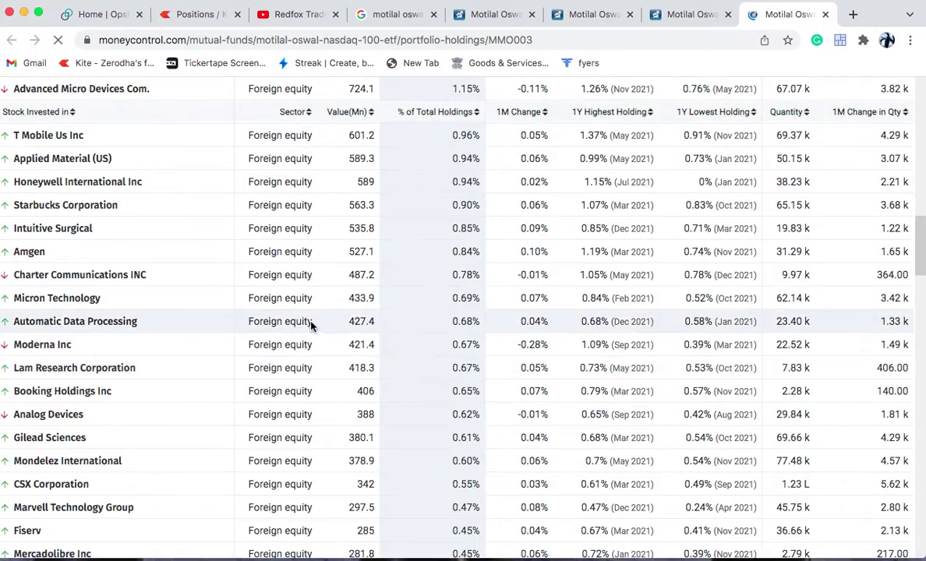
{"action": "scroll", "coordinate": [310, 325], "scroll_direction": "up", "scroll_amount": 4}
{"action": "scroll", "coordinate": [67, 159], "scroll_direction": "up", "scroll_amount": 5}
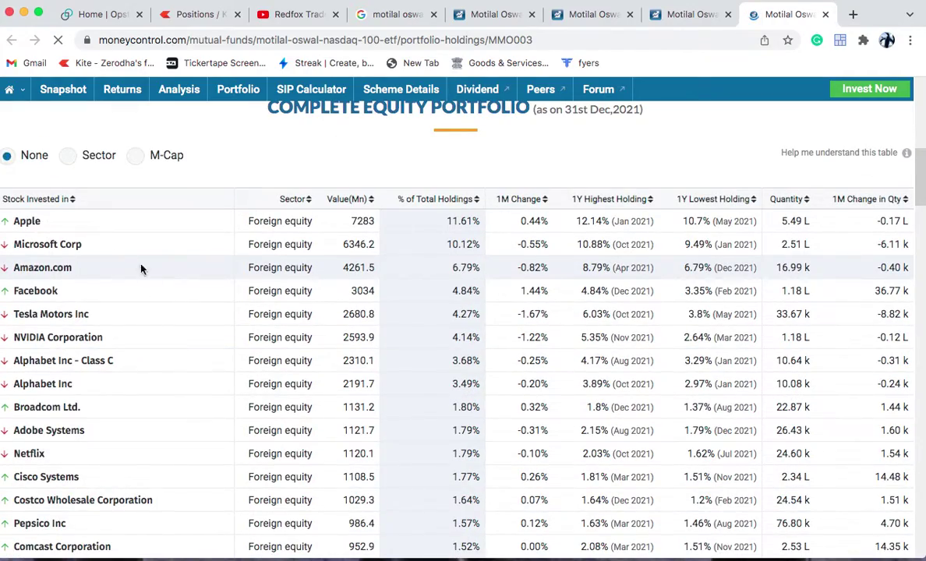
{"action": "scroll", "coordinate": [152, 282], "scroll_direction": "down", "scroll_amount": 20}
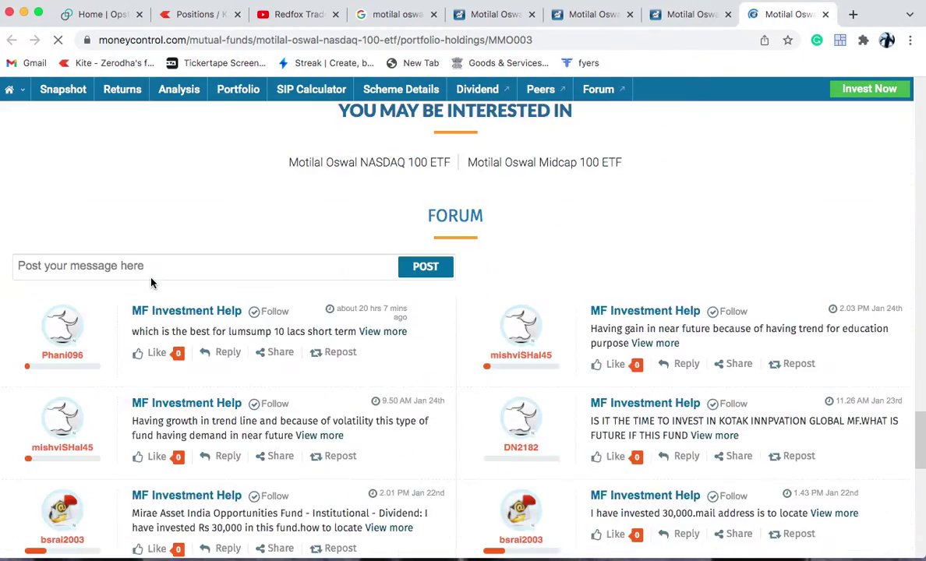
{"action": "scroll", "coordinate": [151, 282], "scroll_direction": "up", "scroll_amount": 10}
{"action": "scroll", "coordinate": [165, 290], "scroll_direction": "down", "scroll_amount": 5}
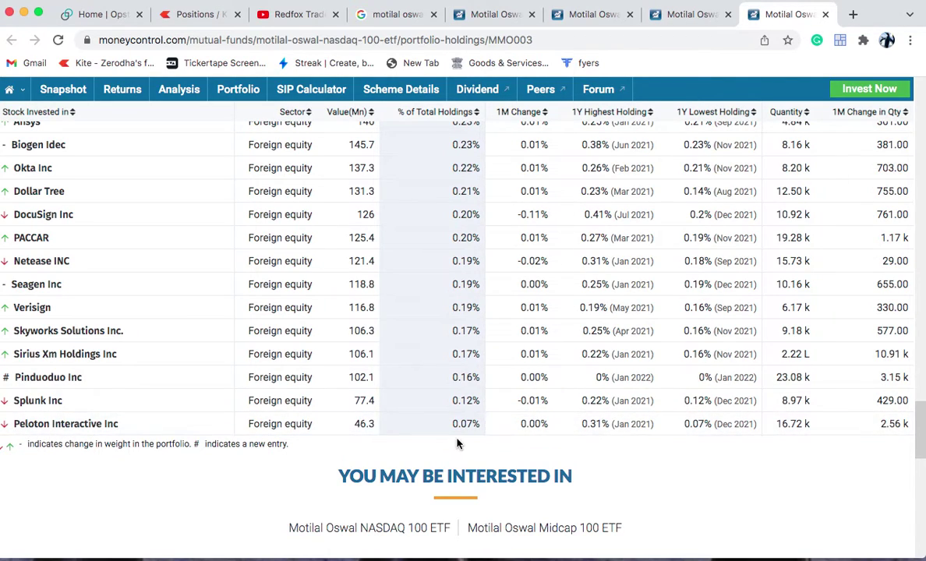
{"action": "scroll", "coordinate": [456, 429], "scroll_direction": "up", "scroll_amount": 15}
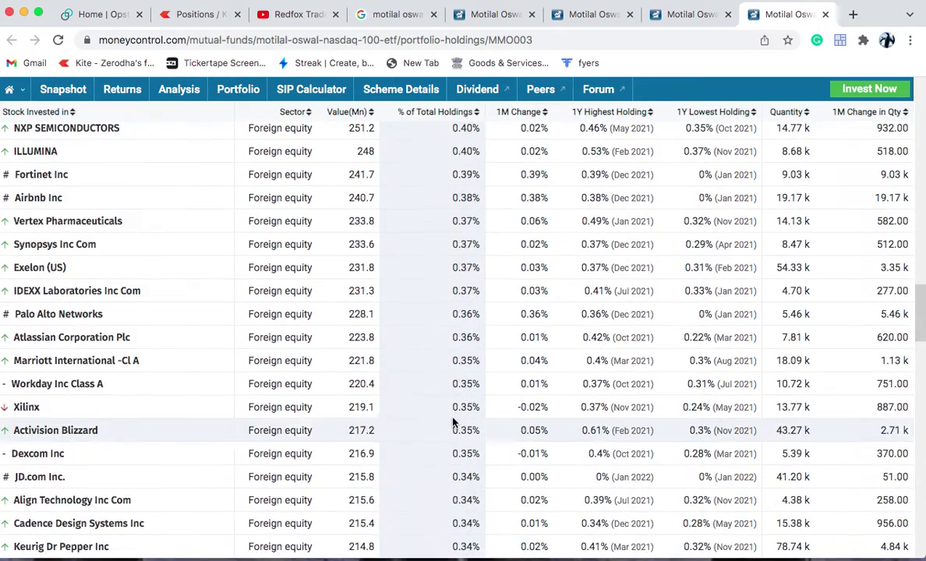
{"action": "scroll", "coordinate": [455, 425], "scroll_direction": "up", "scroll_amount": 20}
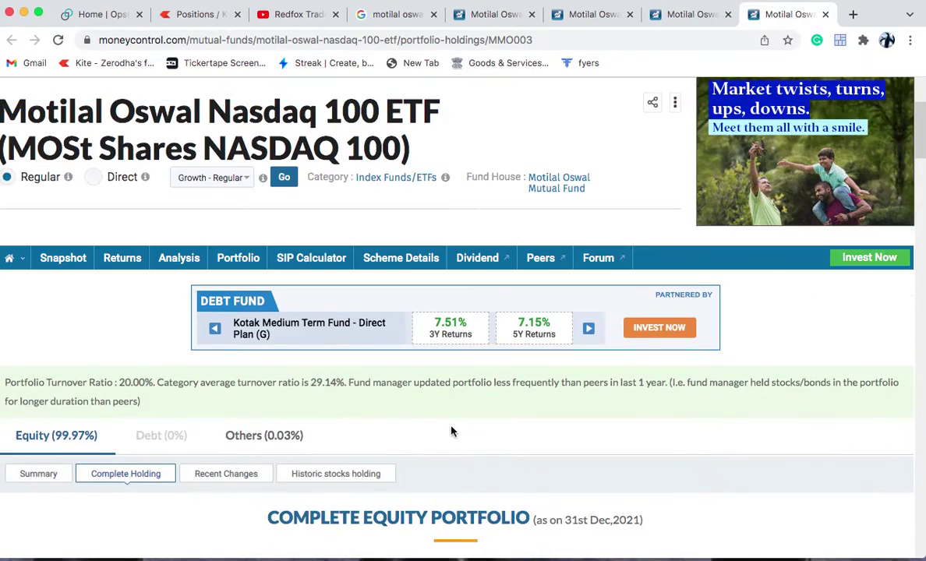
Examine company names and percentages of total holdings in the complete equity portfolio, from Apple down to the smaller stocks
{"action": "scroll", "coordinate": [451, 429], "scroll_direction": "down", "scroll_amount": 4}
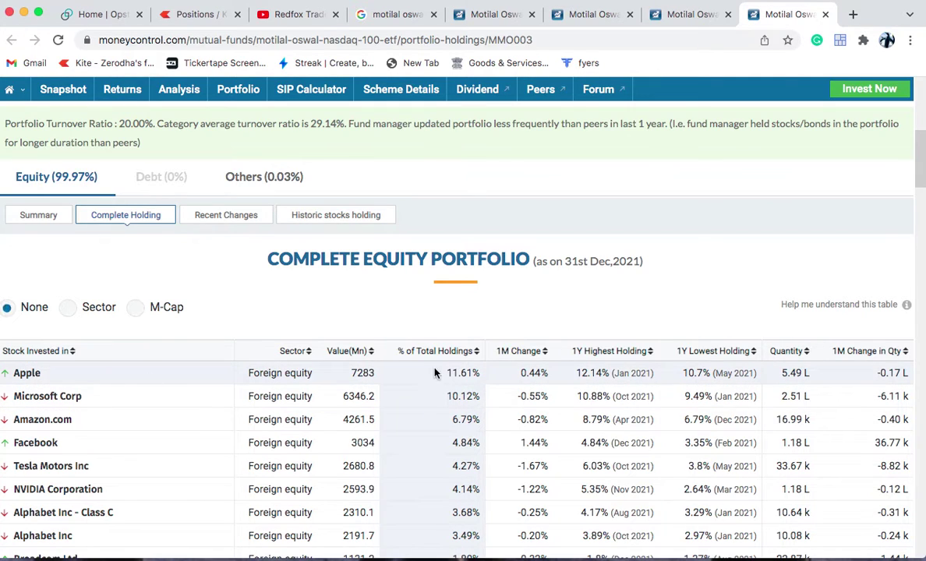
{"action": "scroll", "coordinate": [456, 460], "scroll_direction": "down", "scroll_amount": 2}
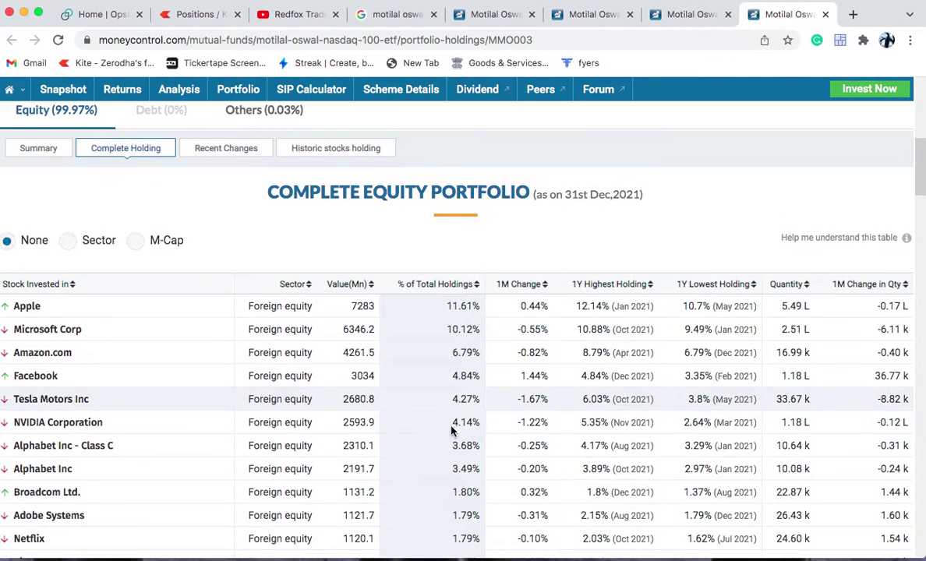
{"action": "scroll", "coordinate": [452, 449], "scroll_direction": "down", "scroll_amount": 4}
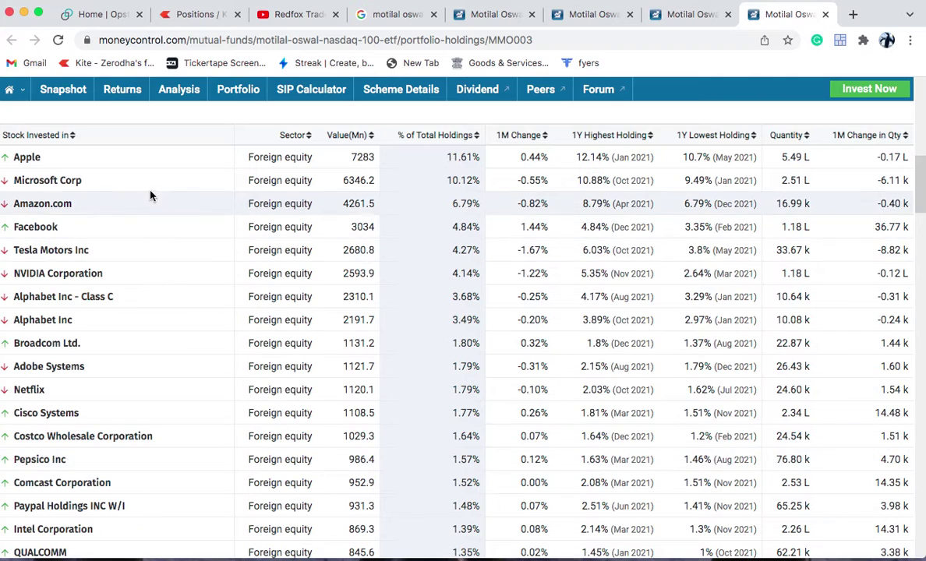
{"action": "scroll", "coordinate": [165, 497], "scroll_direction": "down", "scroll_amount": 5}
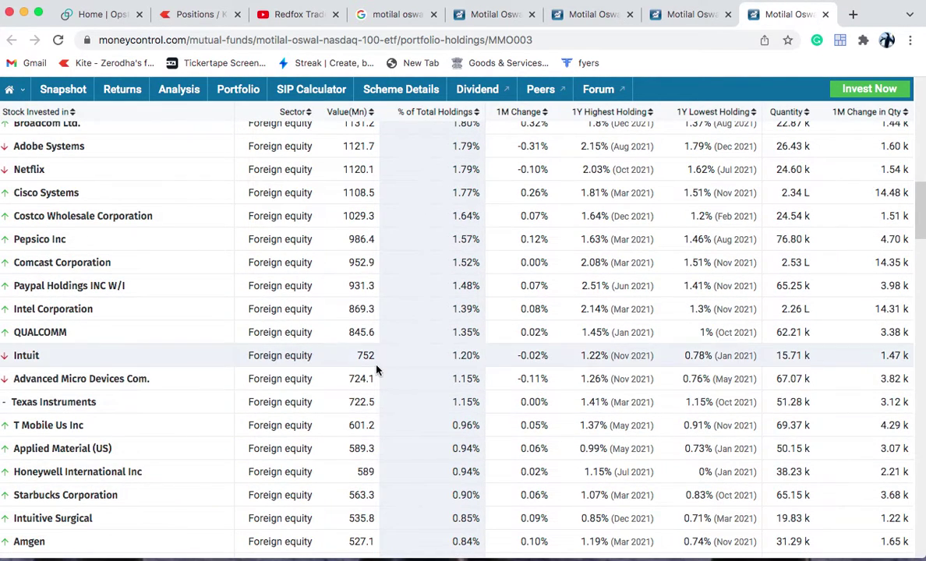
{"action": "scroll", "coordinate": [351, 343], "scroll_direction": "down", "scroll_amount": 1}
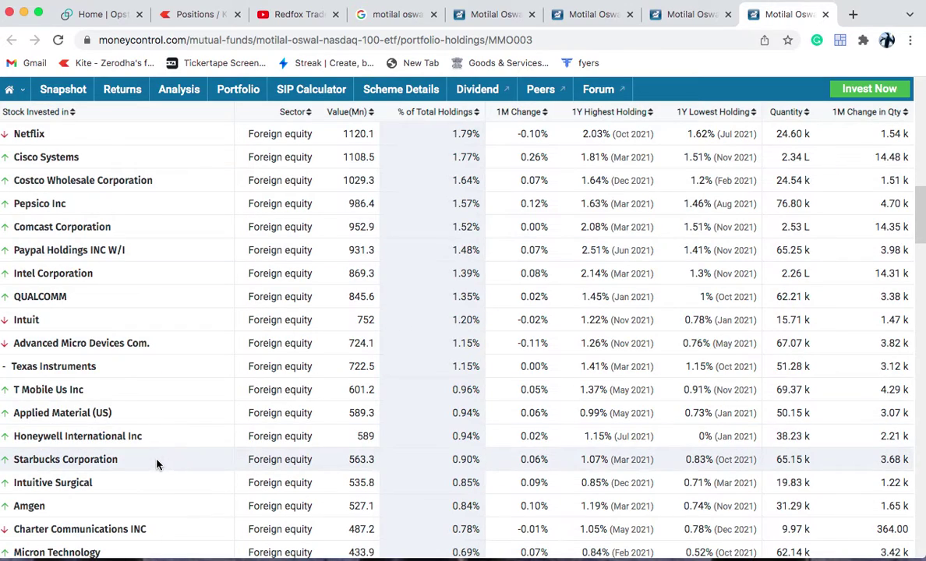
{"action": "scroll", "coordinate": [250, 411], "scroll_direction": "up", "scroll_amount": 1}
{"action": "scroll", "coordinate": [250, 411], "scroll_direction": "up", "scroll_amount": 10}
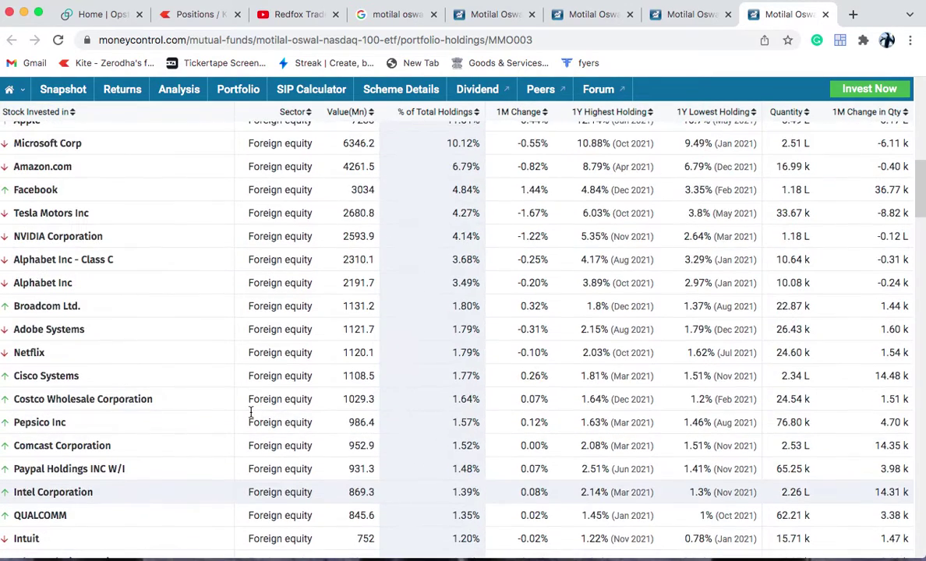
{"action": "scroll", "coordinate": [329, 416], "scroll_direction": "up", "scroll_amount": 4}
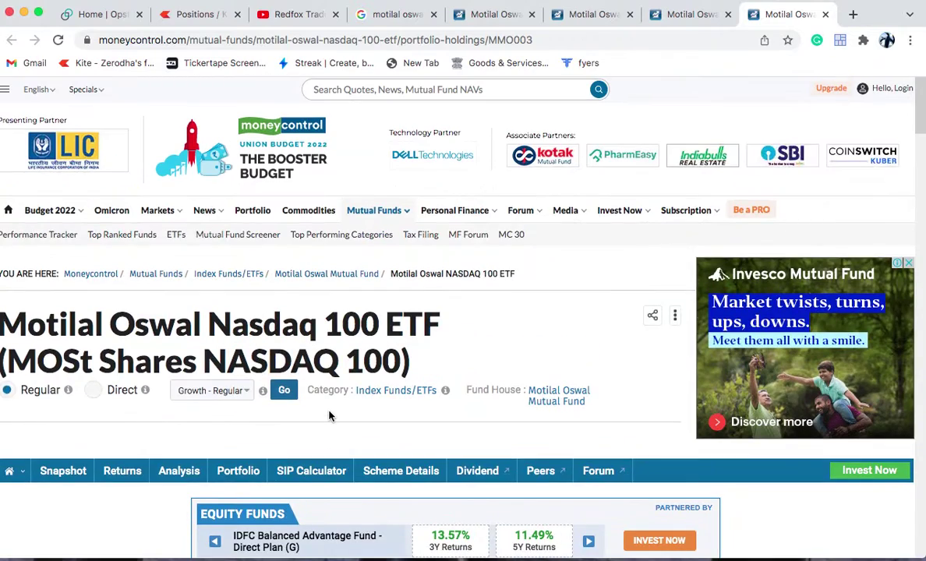
{"action": "scroll", "coordinate": [330, 416], "scroll_direction": "down", "scroll_amount": 20}
{"action": "scroll", "coordinate": [329, 417], "scroll_direction": "down", "scroll_amount": 15}
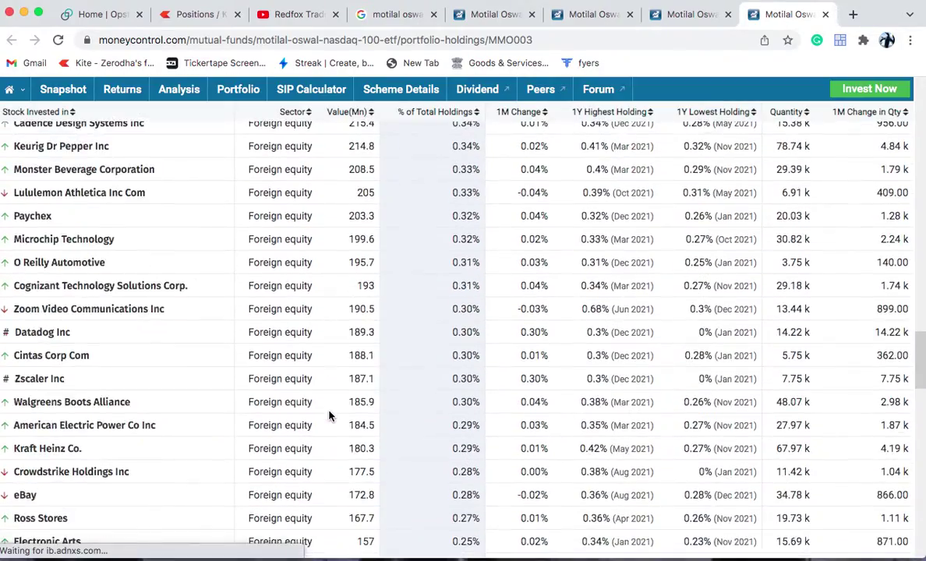
{"action": "scroll", "coordinate": [329, 417], "scroll_direction": "up", "scroll_amount": 12}
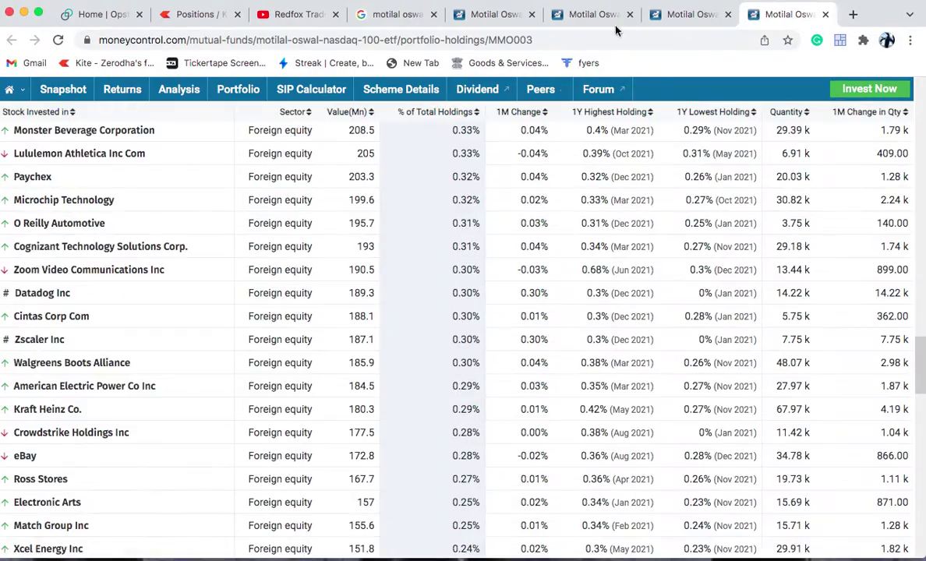
Return to the portfolio overview page and review the portfolio summary and the top 10 stock holdings
{"action": "left_click", "coordinate": [689, 14]}
{"action": "scroll", "coordinate": [367, 312], "scroll_direction": "up", "scroll_amount": 3}
{"action": "scroll", "coordinate": [341, 337], "scroll_direction": "up", "scroll_amount": 7}
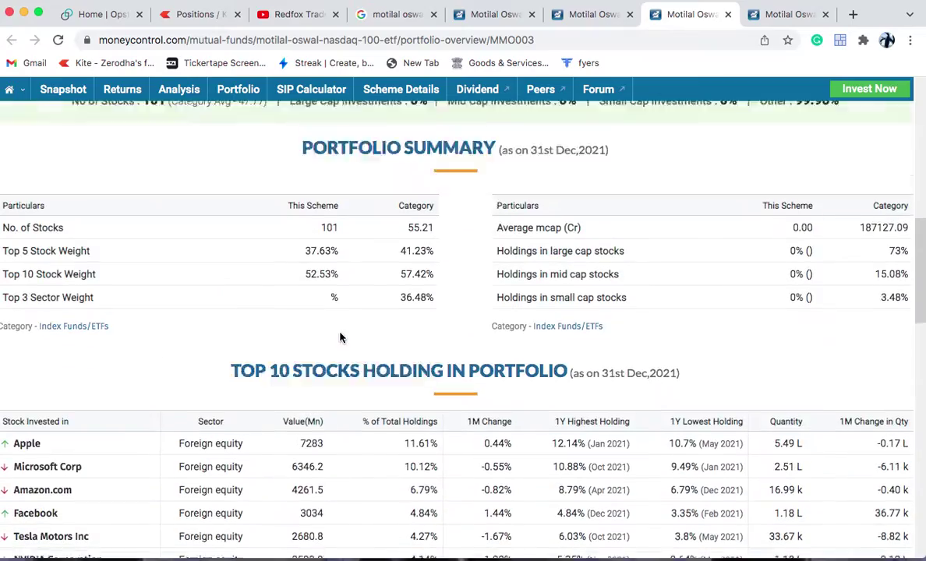
{"action": "scroll", "coordinate": [341, 337], "scroll_direction": "down", "scroll_amount": 15}
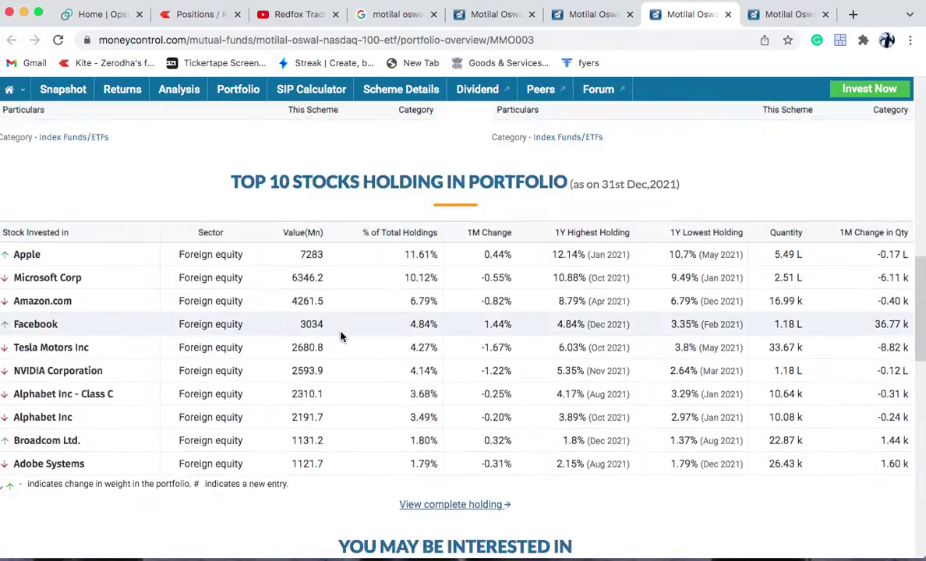
{"action": "scroll", "coordinate": [341, 336], "scroll_direction": "up", "scroll_amount": 20}
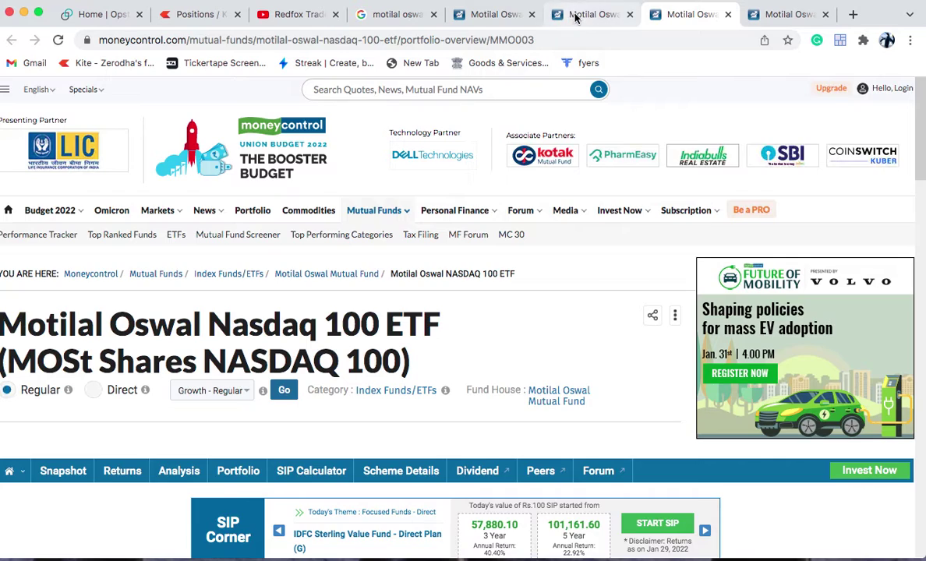
Go back to the fund's main page and review the lump-sum returns and SIP returns tables
{"action": "left_click", "coordinate": [571, 15]}
{"action": "scroll", "coordinate": [375, 272], "scroll_direction": "up", "scroll_amount": 7}
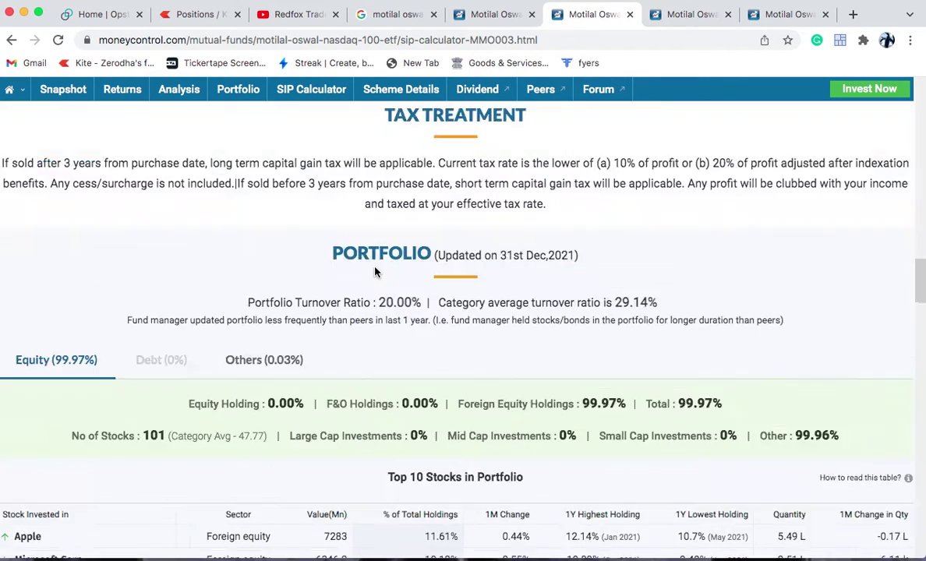
{"action": "scroll", "coordinate": [375, 271], "scroll_direction": "down", "scroll_amount": 3}
{"action": "scroll", "coordinate": [375, 271], "scroll_direction": "up", "scroll_amount": 7}
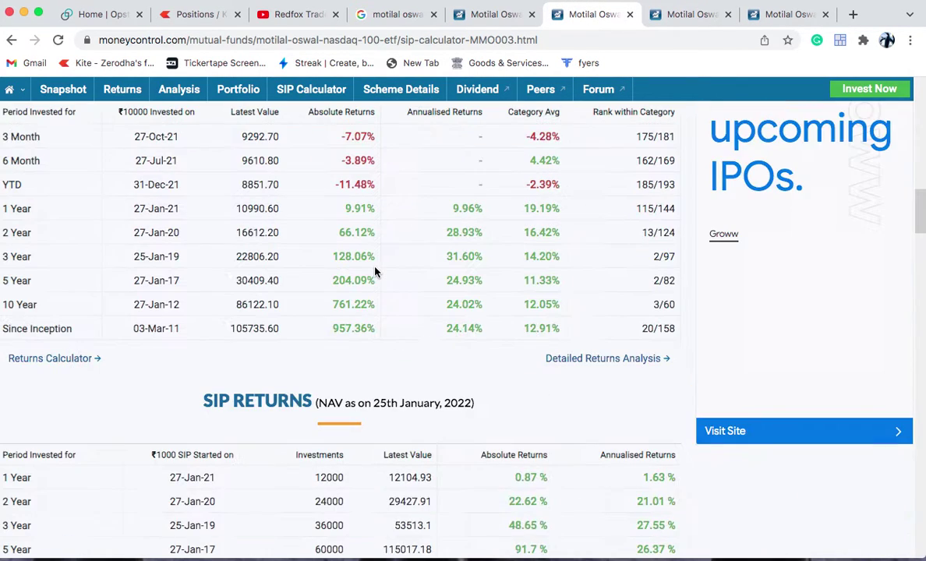
{"action": "scroll", "coordinate": [376, 270], "scroll_direction": "down", "scroll_amount": 2}
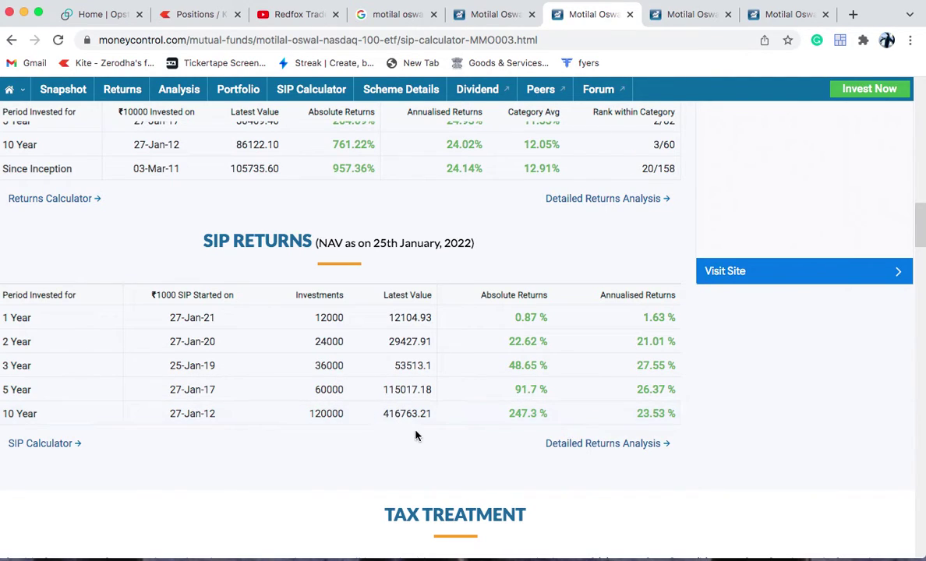
Open the fund's SIP calculator and set the SIP start date to 01-01-2018
{"action": "left_click", "coordinate": [43, 446]}
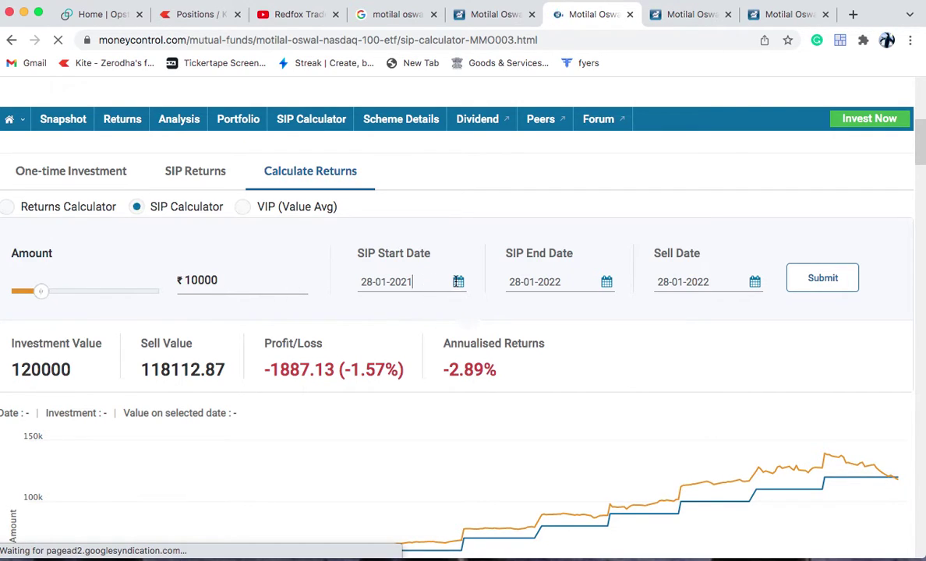
{"action": "left_click", "coordinate": [460, 295]}
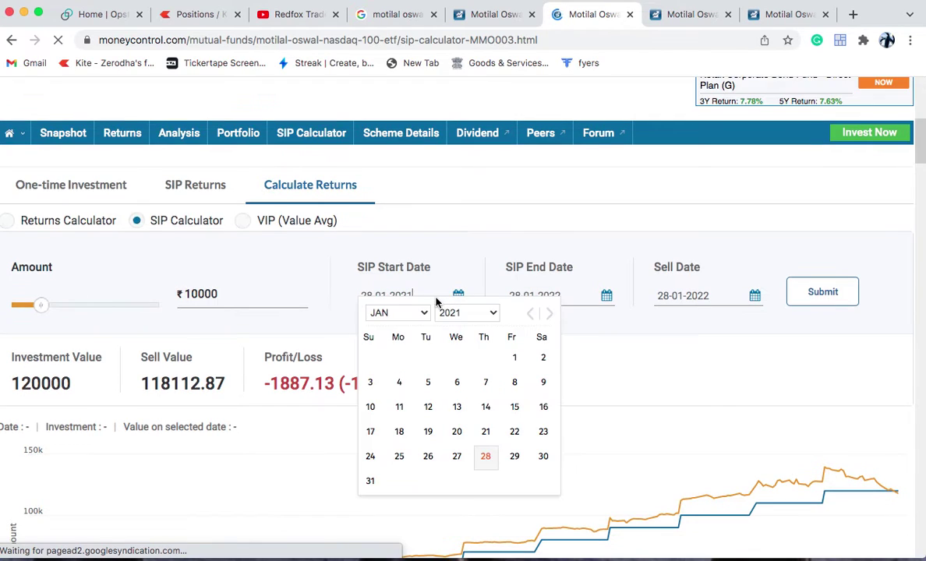
{"action": "left_click", "coordinate": [417, 314]}
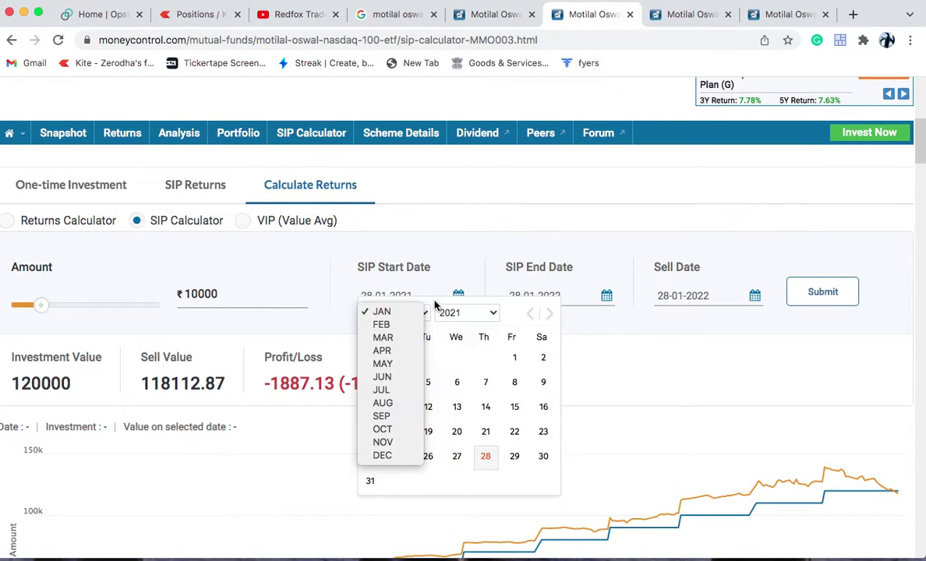
{"action": "left_click", "coordinate": [466, 313]}
{"action": "left_click", "coordinate": [468, 313]}
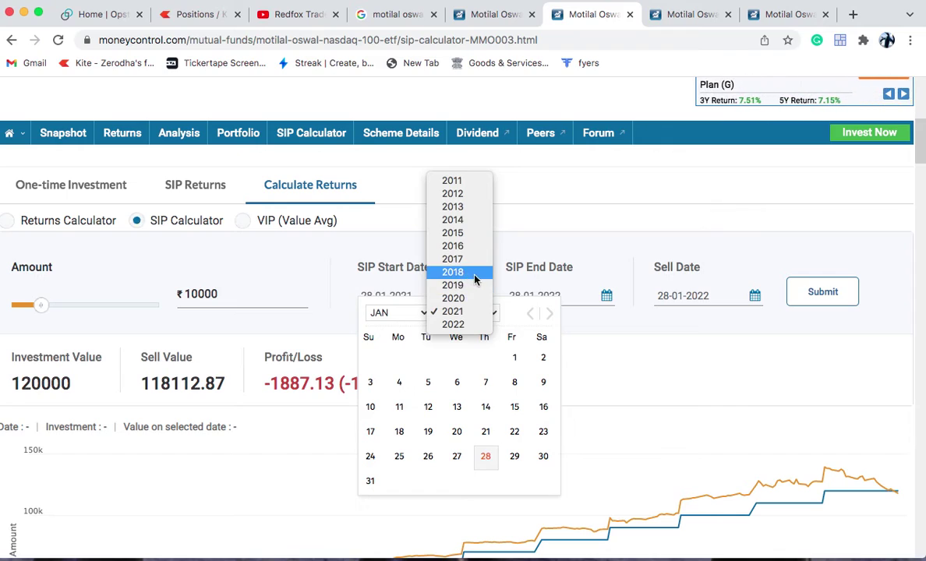
{"action": "left_click", "coordinate": [453, 272]}
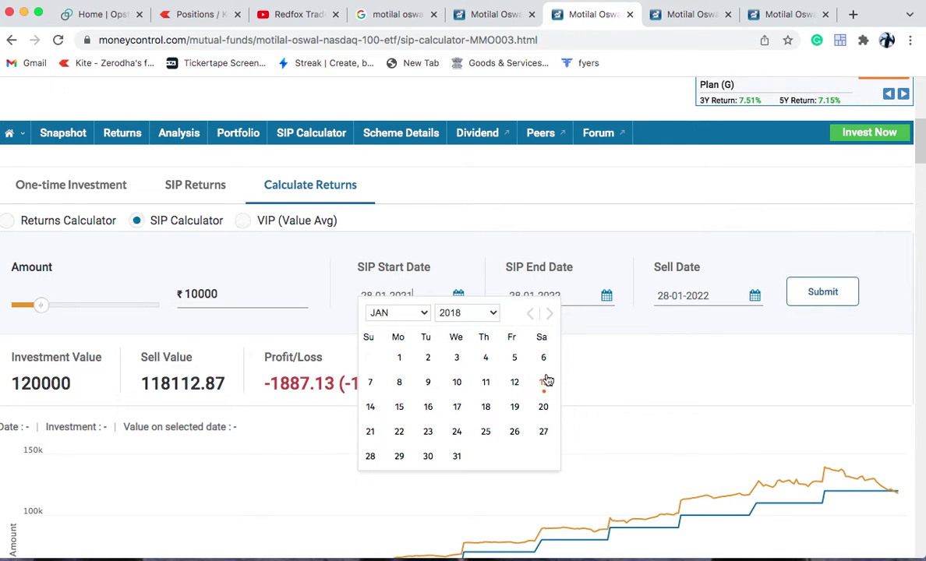
{"action": "left_click", "coordinate": [401, 359]}
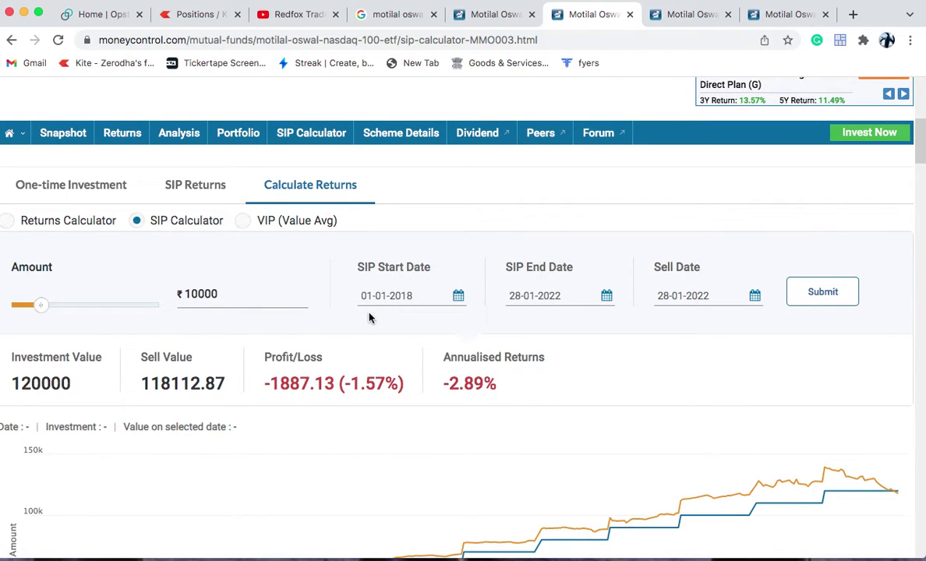
Set the SIP end date to 01-01-2022 and the sell date to 28-01-2022, and calculate the returns
{"action": "left_click", "coordinate": [575, 296]}
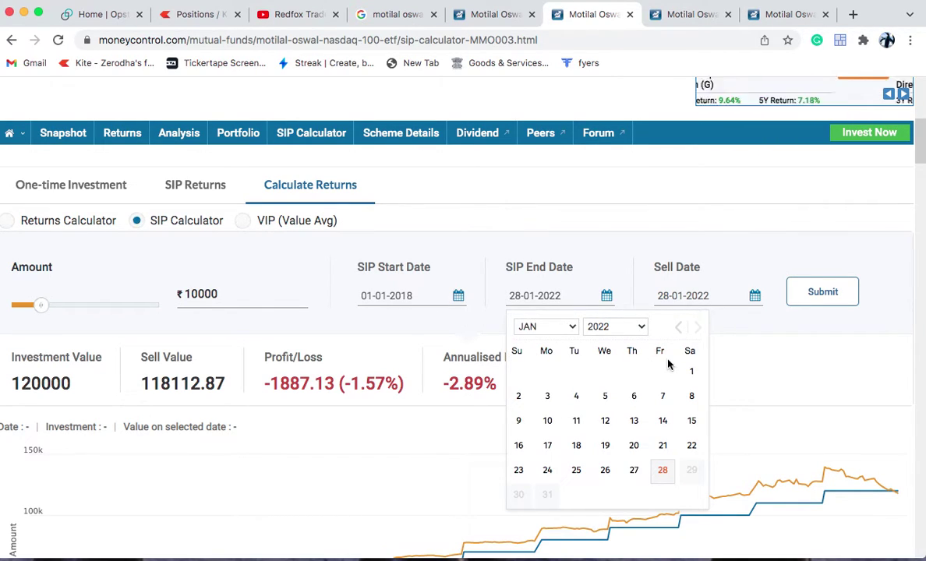
{"action": "left_click", "coordinate": [691, 375]}
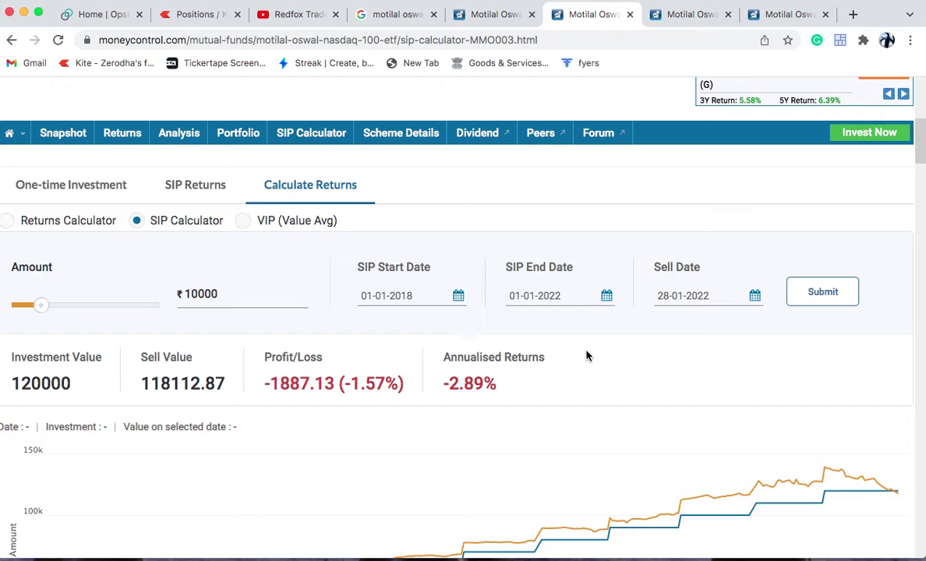
{"action": "left_click", "coordinate": [718, 296]}
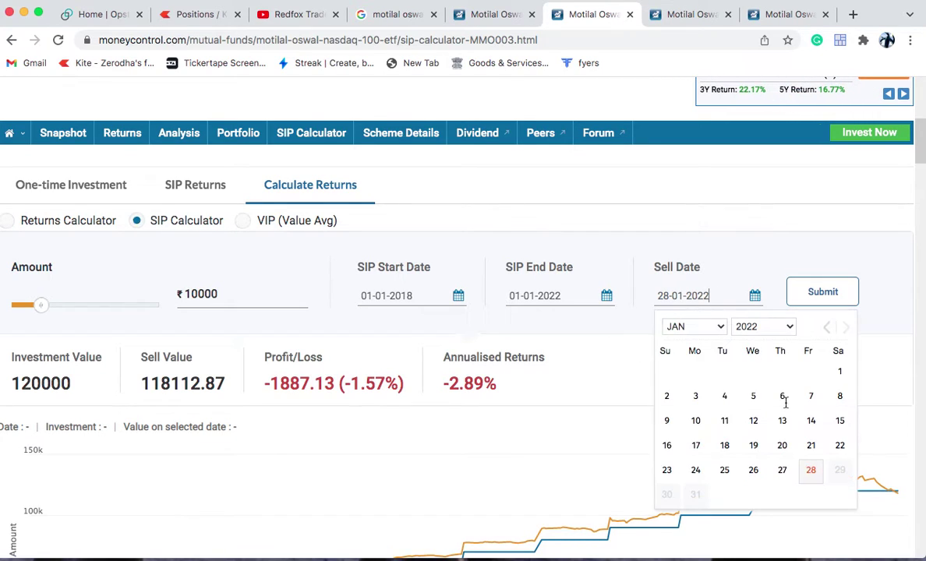
{"action": "left_click", "coordinate": [809, 471]}
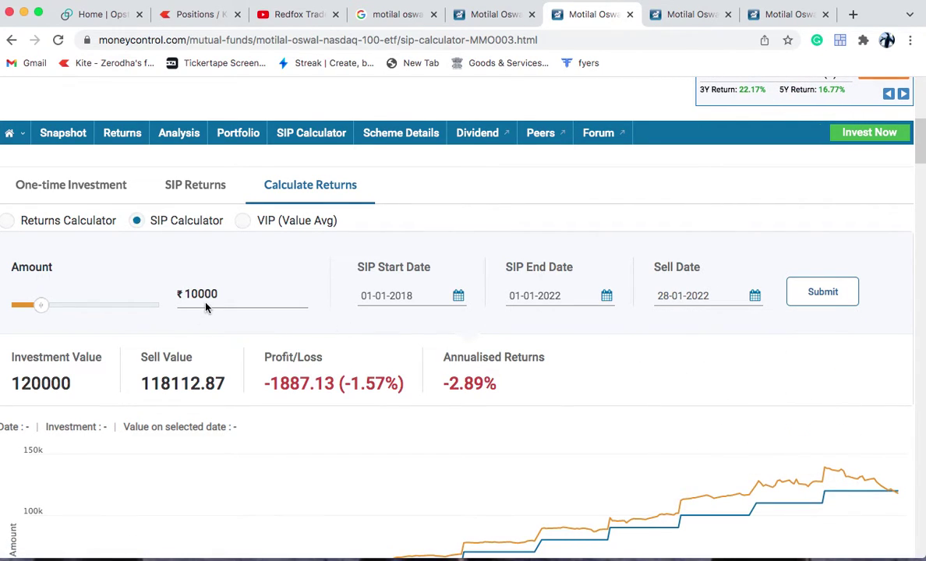
{"action": "left_click", "coordinate": [820, 298]}
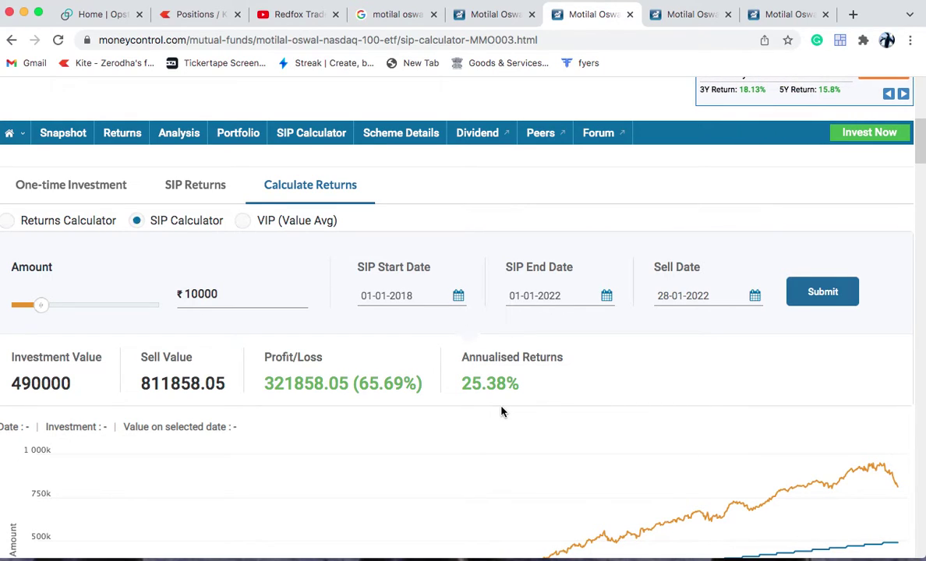
Return to the fund's main page, review its SIP returns table, and open the detailed returns analysis
{"action": "left_click", "coordinate": [490, 17]}
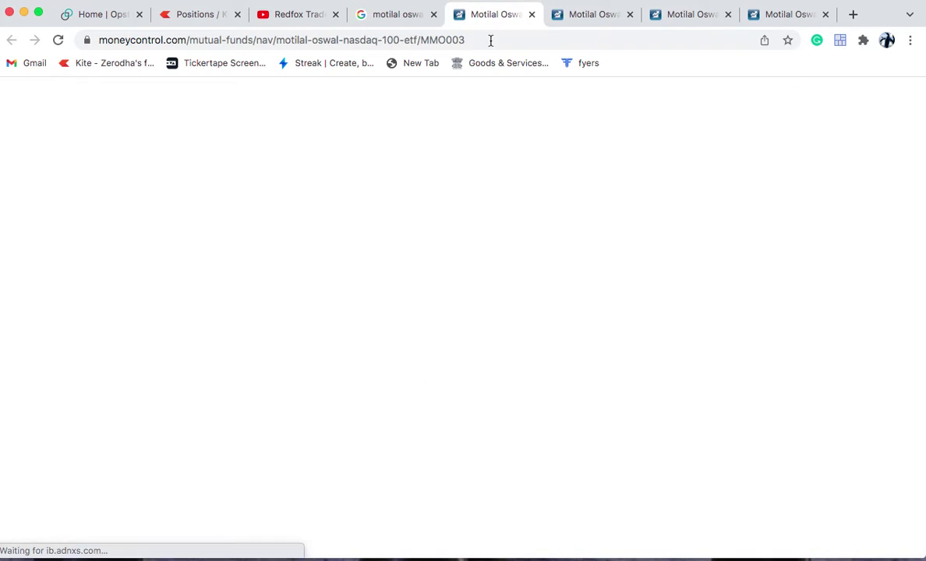
{"action": "scroll", "coordinate": [549, 258], "scroll_direction": "down", "scroll_amount": 15}
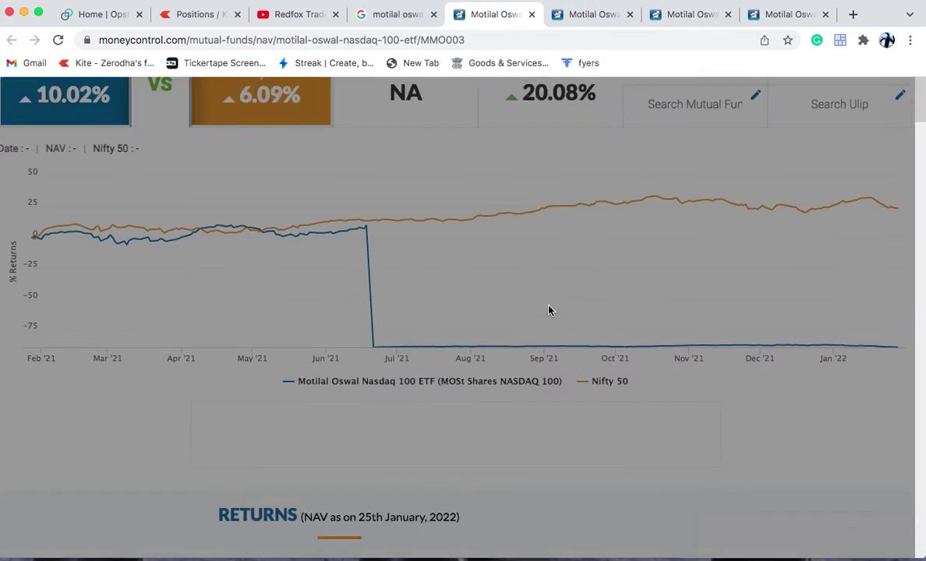
{"action": "scroll", "coordinate": [411, 408], "scroll_direction": "down", "scroll_amount": 10}
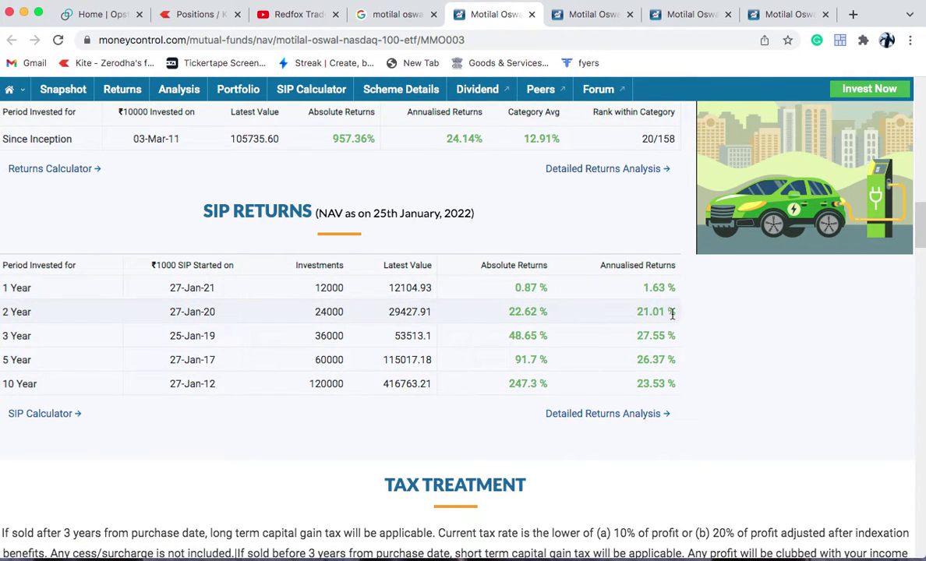
{"action": "left_click", "coordinate": [641, 416]}
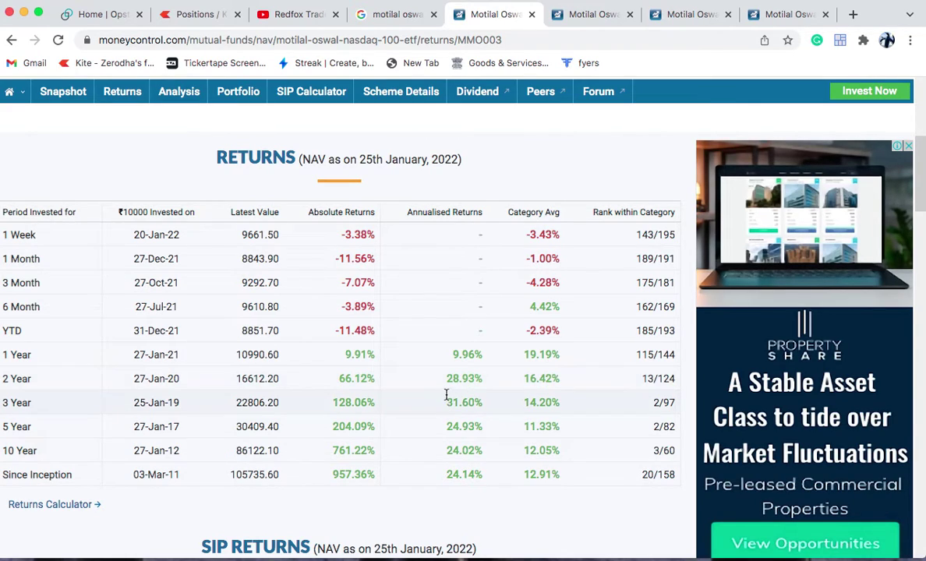
Open the TradingView website in a new browser tab
{"action": "left_click", "coordinate": [194, 14]}
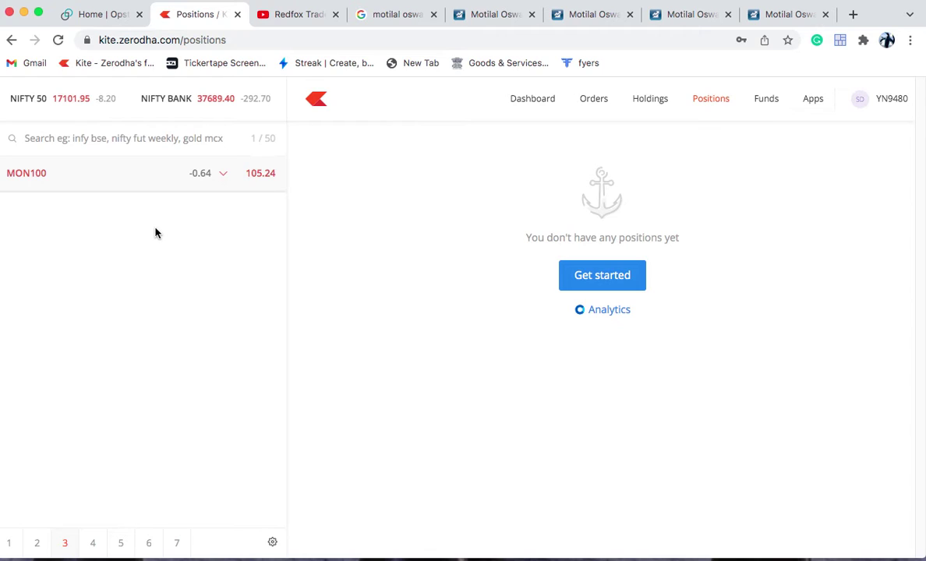
{"action": "left_click", "coordinate": [858, 14]}
{"action": "type", "text": "trading"}
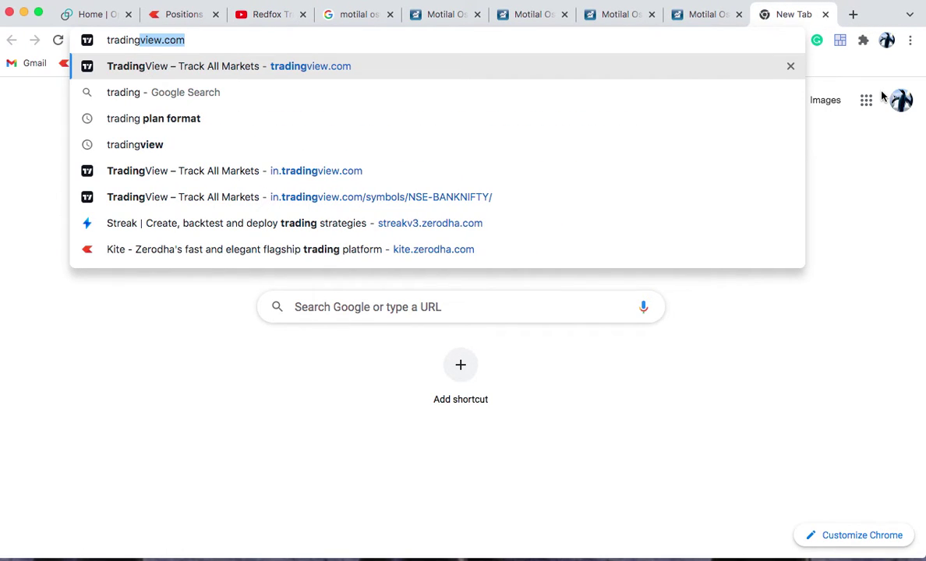
{"action": "key", "text": "Return"}
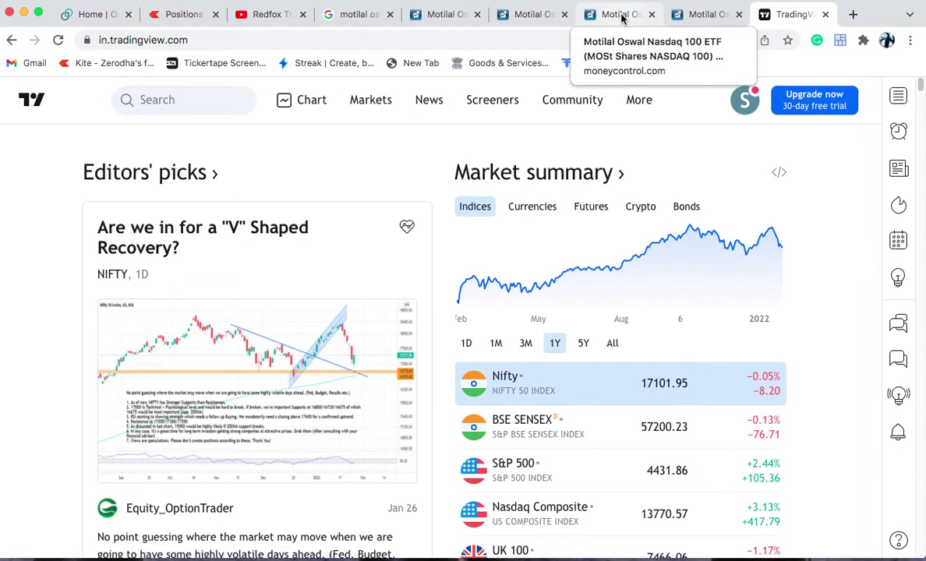
Search TradingView for the symbol "ixic" and open the chart of the NASDAQ Composite index from the NASDAQ source
{"action": "left_click", "coordinate": [183, 99]}
{"action": "type", "text": "ixix"}
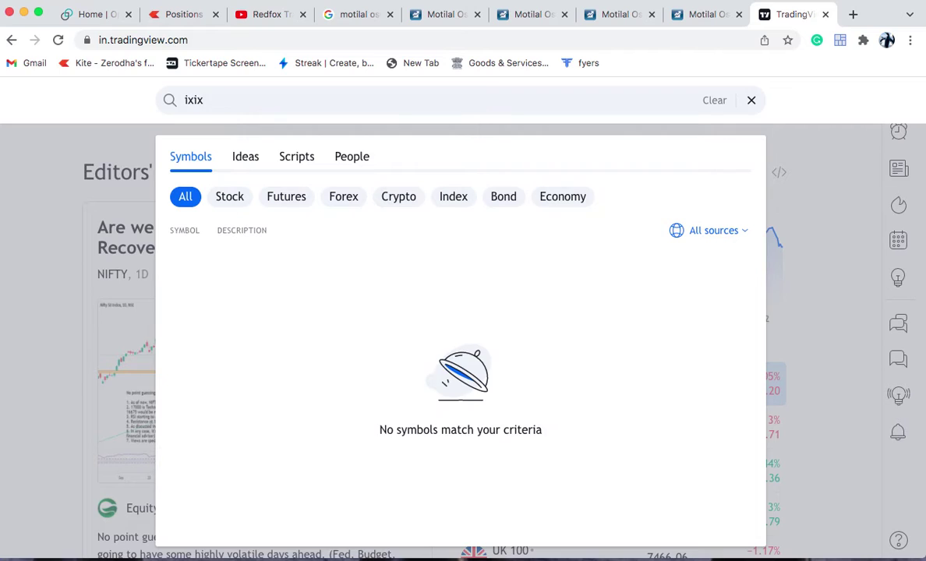
{"action": "key", "text": "BackSpace"}
{"action": "type", "text": "c"}
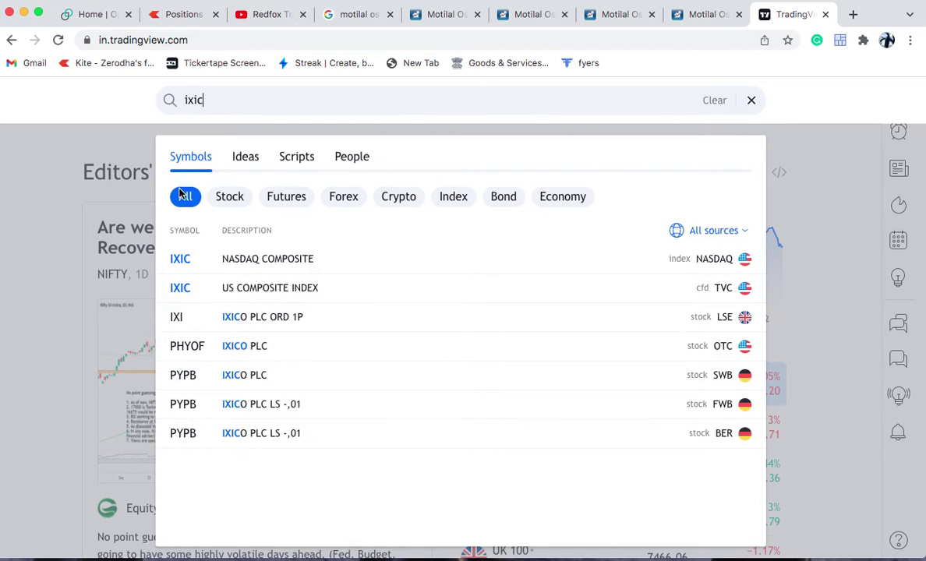
{"action": "left_click", "coordinate": [271, 265]}
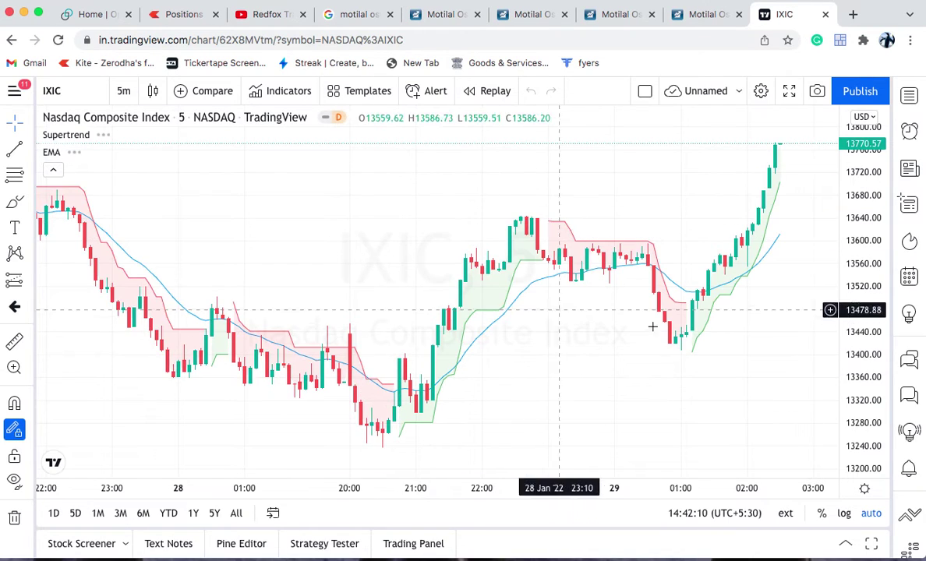
Remove the Supertrend and EMA indicators from the Nasdaq Composite chart
{"action": "left_click", "coordinate": [54, 170]}
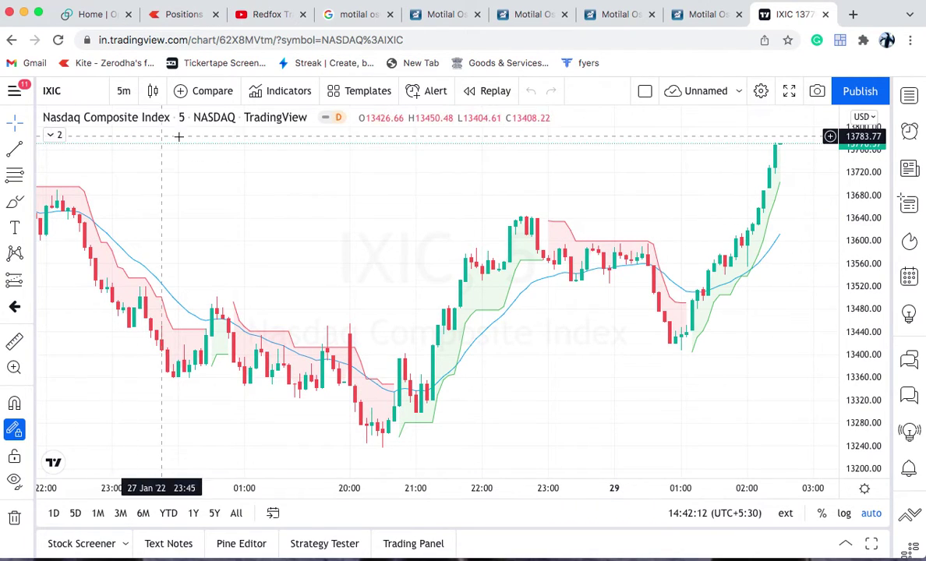
{"action": "left_click", "coordinate": [50, 137]}
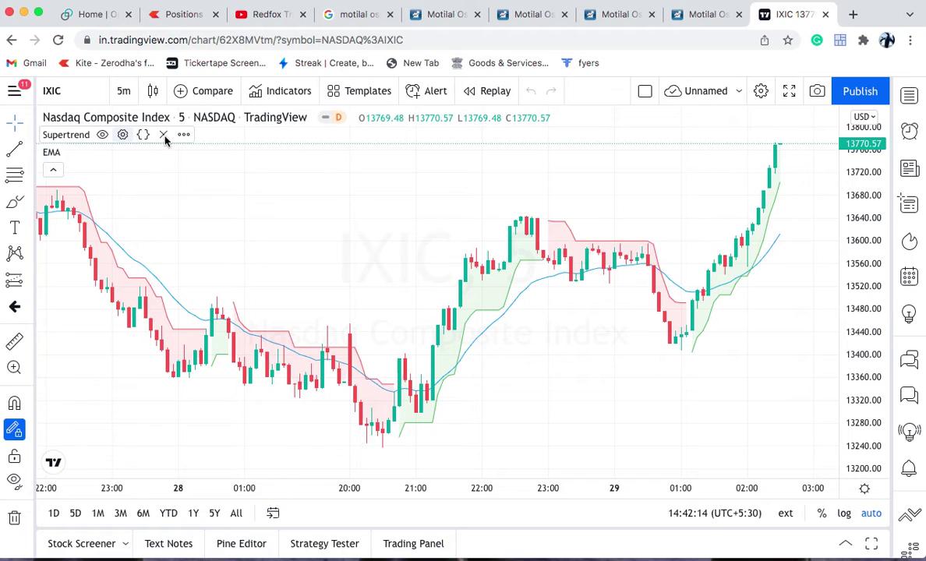
{"action": "left_click", "coordinate": [164, 135]}
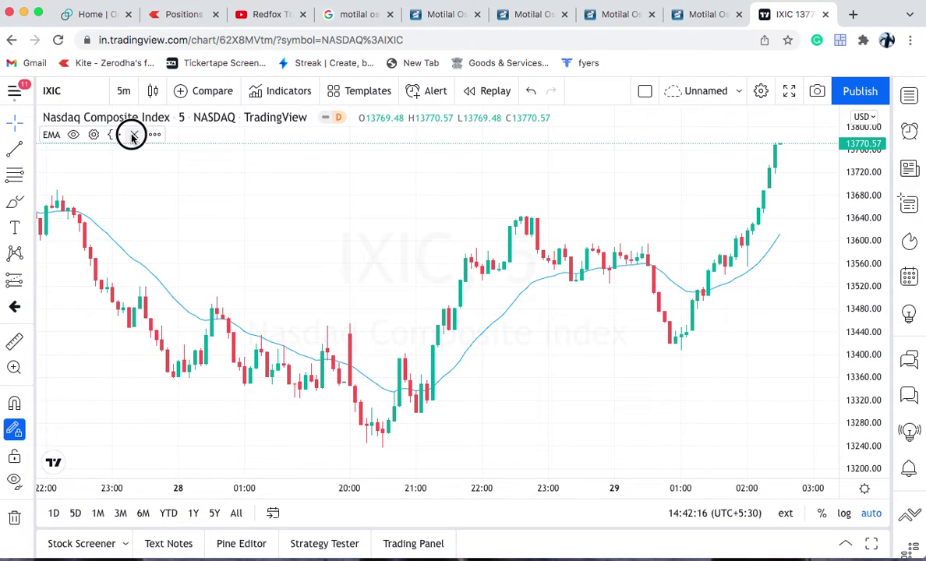
{"action": "left_click", "coordinate": [132, 137]}
{"action": "scroll", "coordinate": [468, 218], "scroll_direction": "down", "scroll_amount": 3}
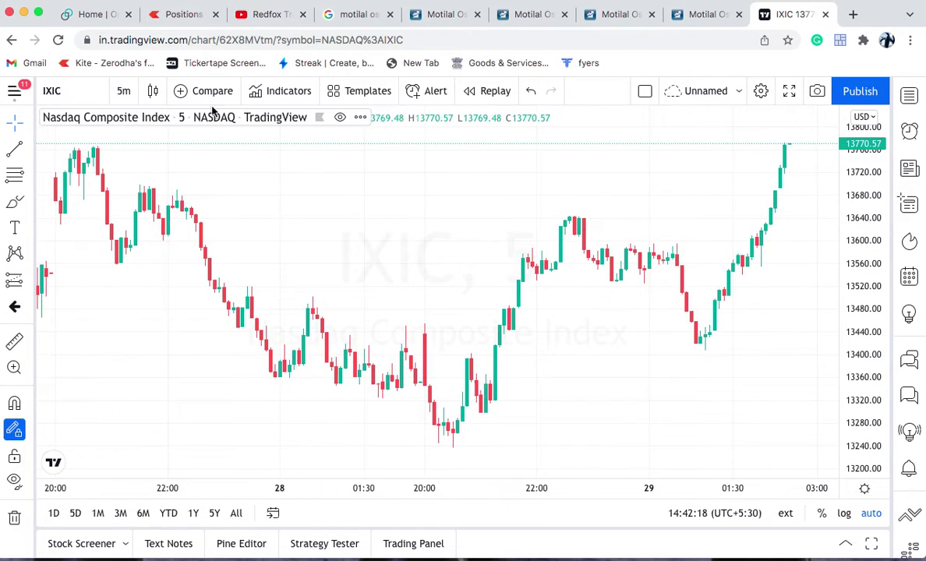
Switch the Nasdaq Composite chart to the 1 day interval and view the past year's price movement
{"action": "left_click", "coordinate": [124, 90]}
{"action": "left_click", "coordinate": [139, 523]}
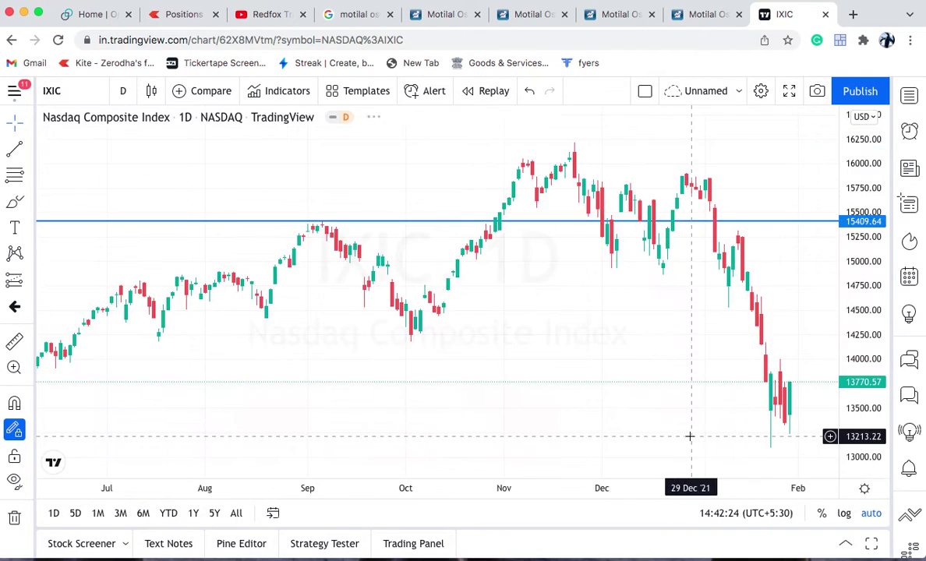
{"action": "scroll", "coordinate": [619, 333], "scroll_direction": "down", "scroll_amount": 6}
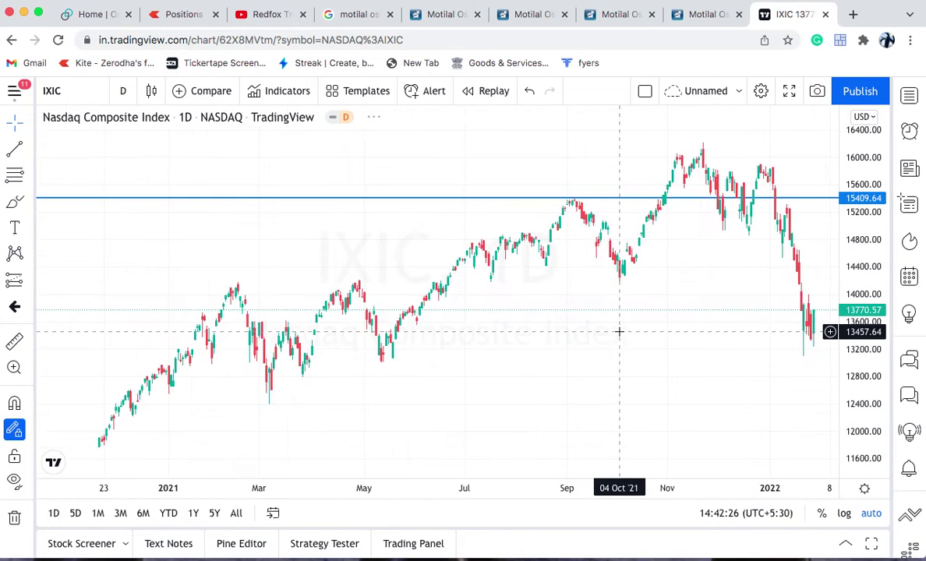
Set the chart interval to 1 month and dismiss the free trial promotion
{"action": "left_click", "coordinate": [121, 90]}
{"action": "scroll", "coordinate": [156, 499], "scroll_direction": "down", "scroll_amount": 1}
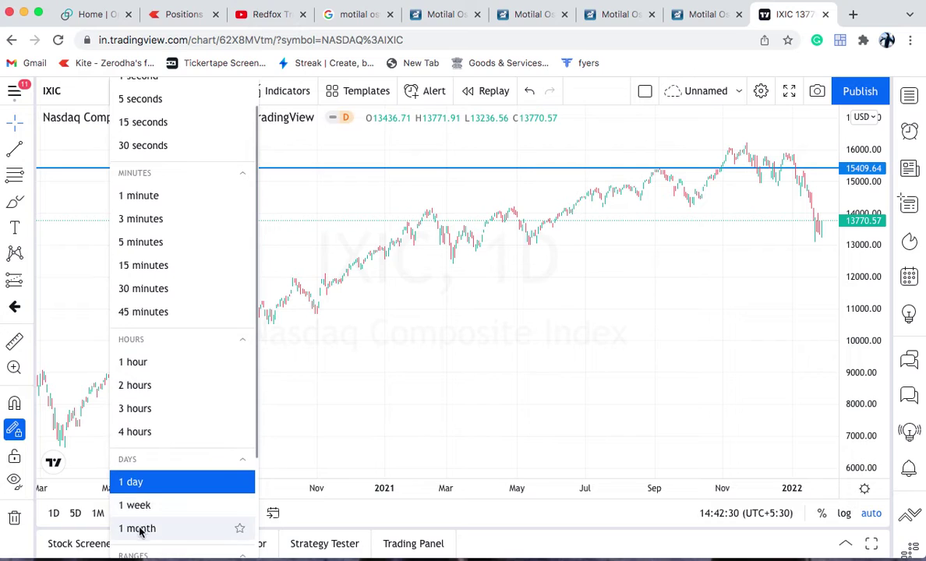
{"action": "left_click", "coordinate": [155, 529]}
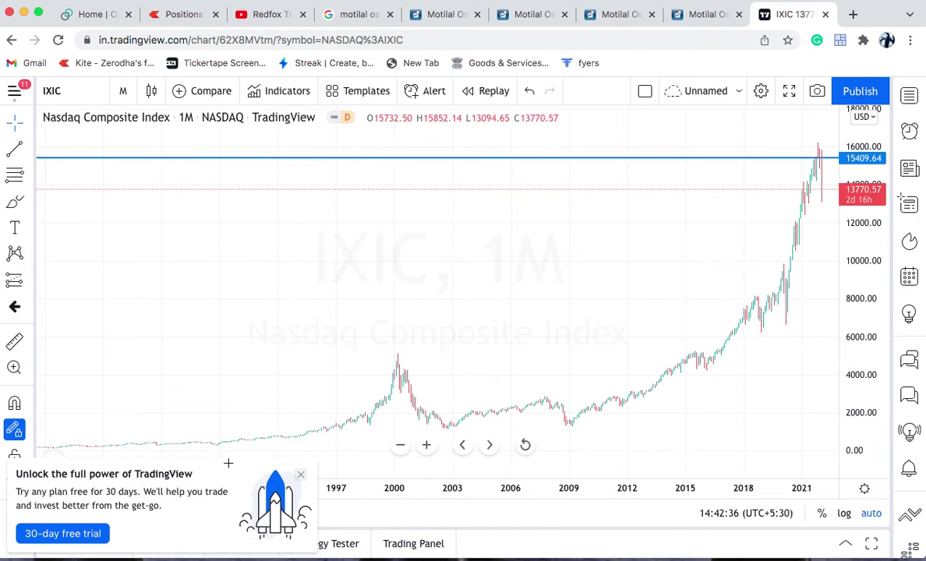
{"action": "left_click", "coordinate": [300, 474]}
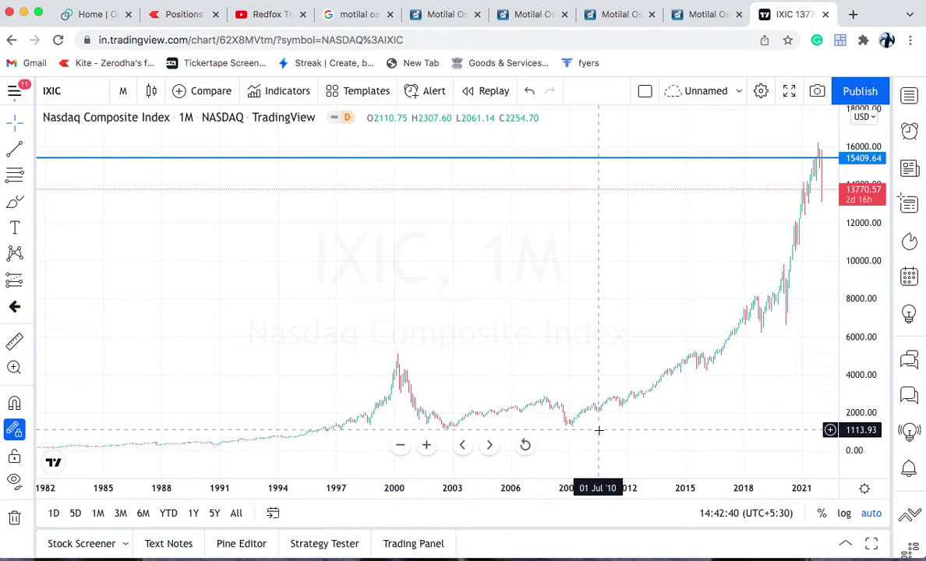
Examine the monthly Nasdaq Composite chart, comparing the long-term trend since the 2000 peak with the rises and falls from 2018 to 2022
{"action": "left_click_drag", "start_coordinate": [654, 432], "coordinate": [618, 430]}
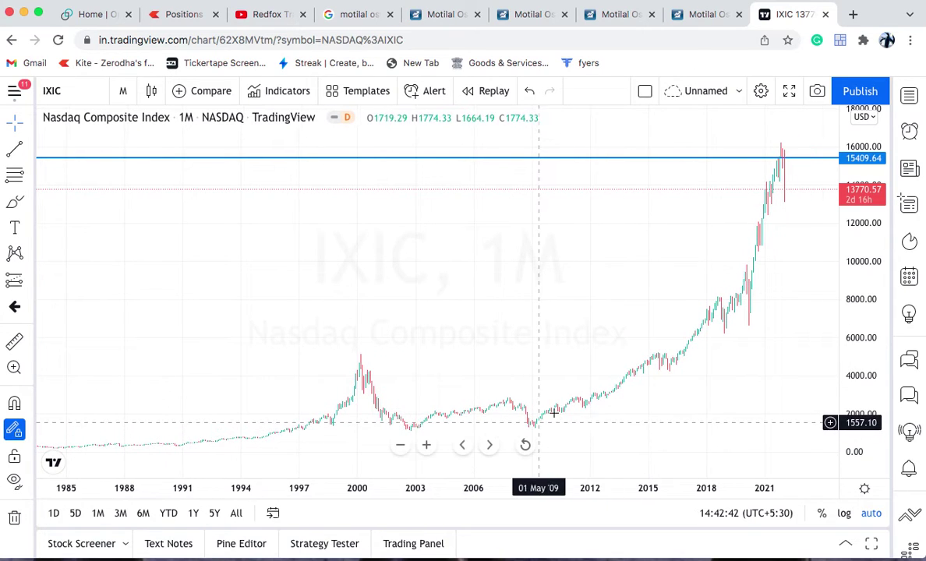
{"action": "scroll", "coordinate": [707, 348], "scroll_direction": "up", "scroll_amount": 5}
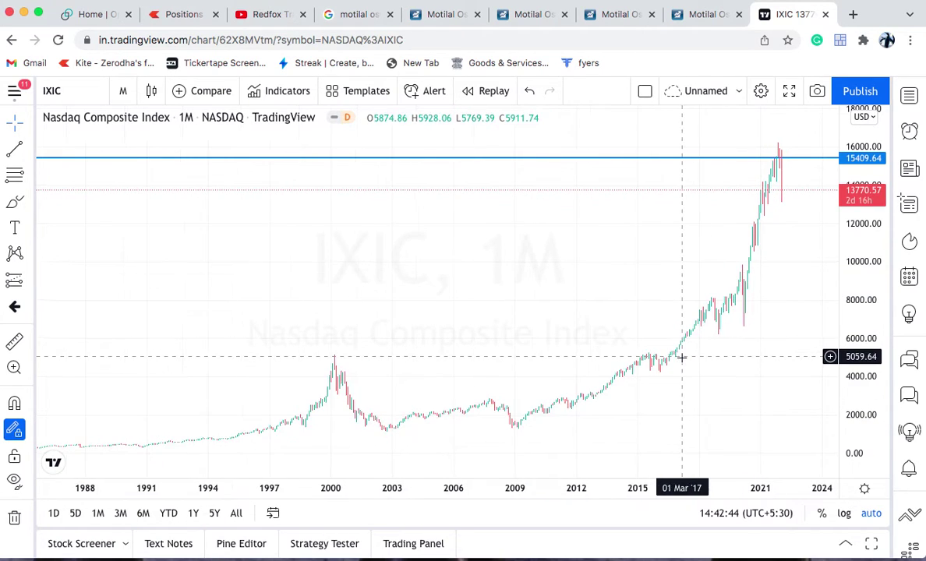
{"action": "scroll", "coordinate": [633, 371], "scroll_direction": "up", "scroll_amount": 2}
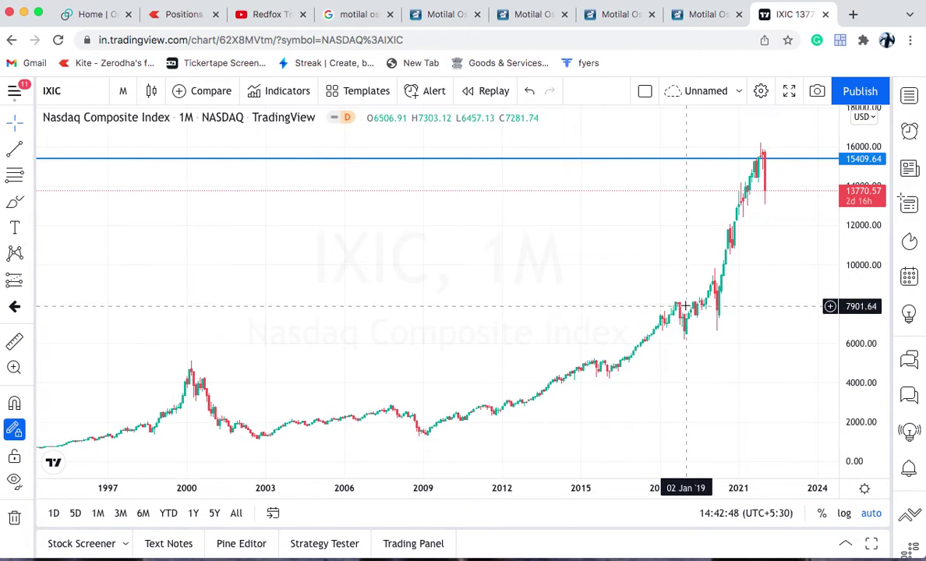
{"action": "mouse_move", "coordinate": [442, 447]}
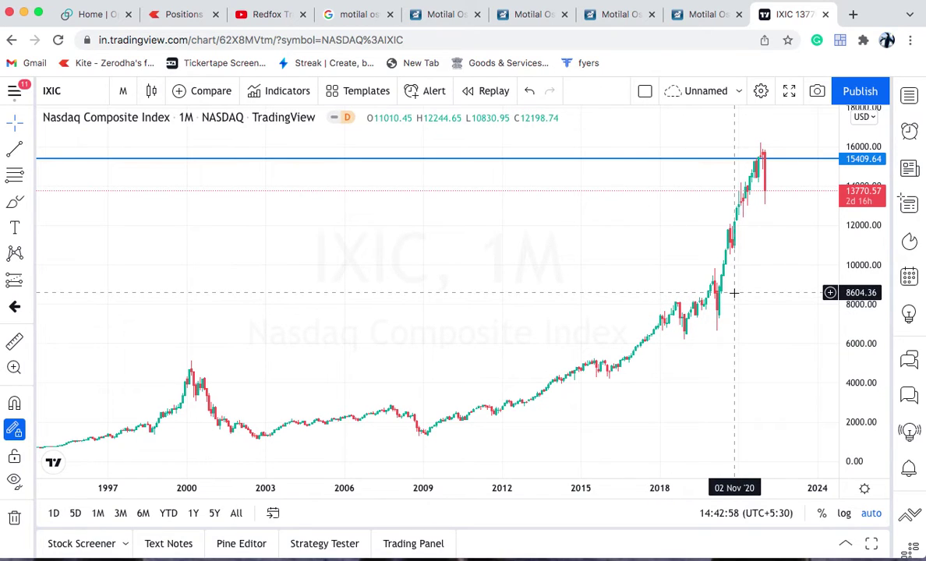
{"action": "scroll", "coordinate": [733, 293], "scroll_direction": "up", "scroll_amount": 1}
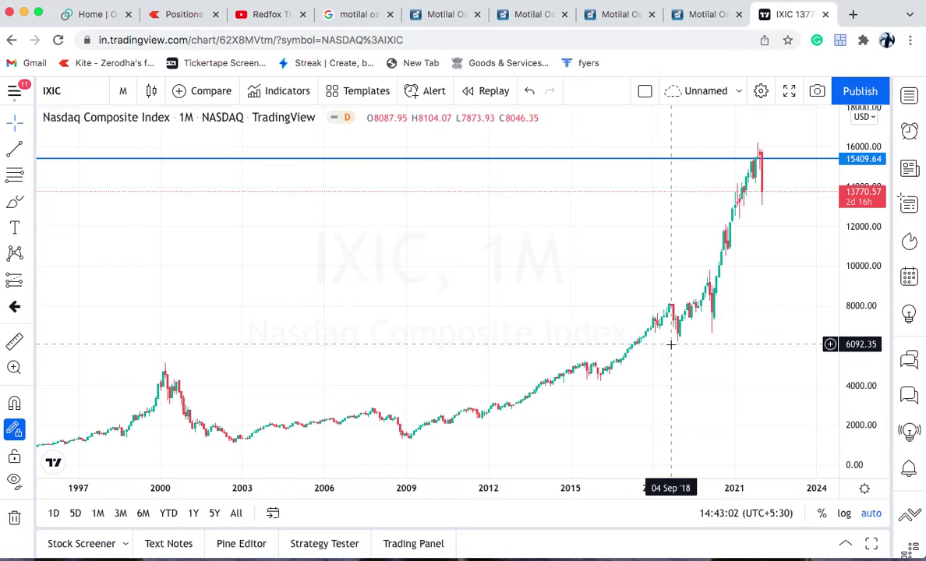
{"action": "scroll", "coordinate": [666, 327], "scroll_direction": "up", "scroll_amount": 1}
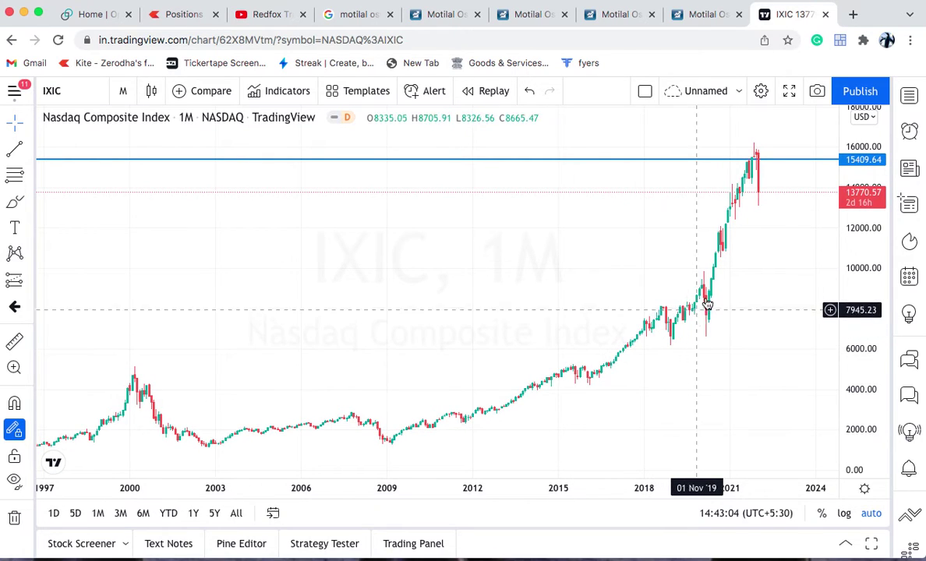
{"action": "scroll", "coordinate": [738, 300], "scroll_direction": "down", "scroll_amount": 2}
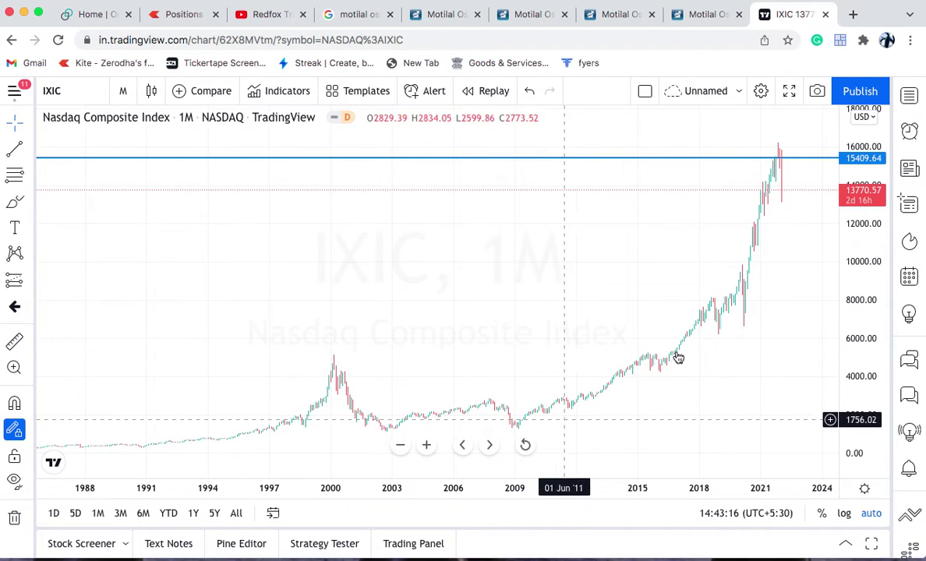
{"action": "scroll", "coordinate": [747, 270], "scroll_direction": "up", "scroll_amount": 4}
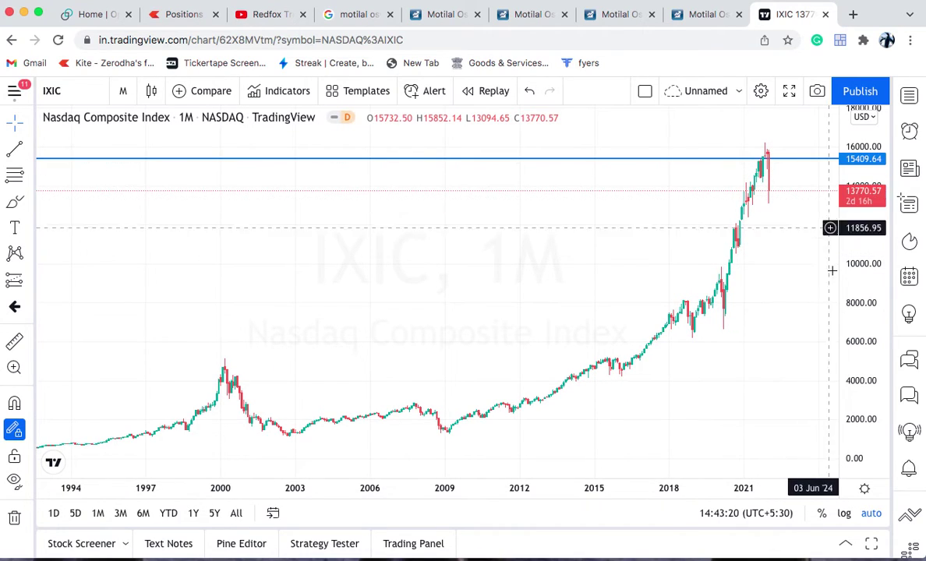
{"action": "scroll", "coordinate": [787, 233], "scroll_direction": "up", "scroll_amount": 3}
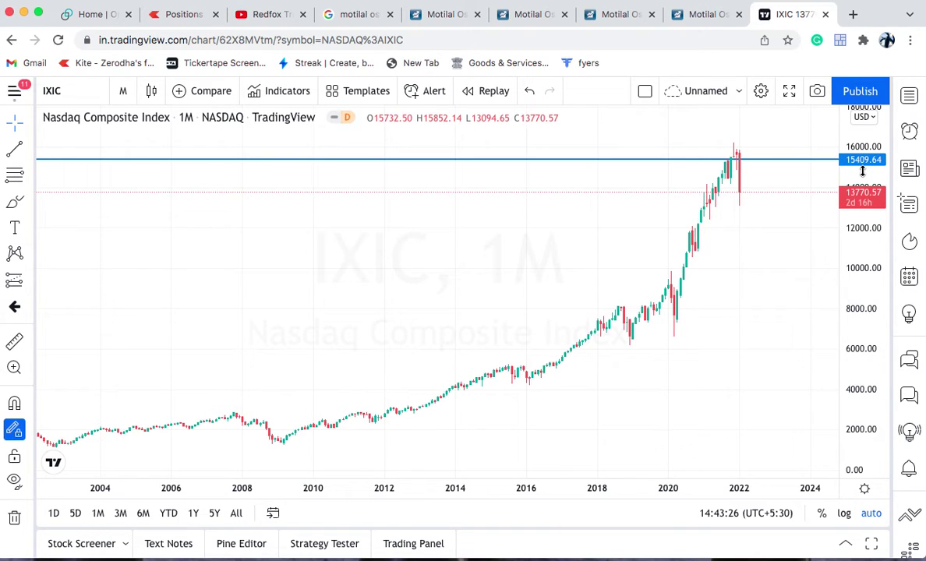
{"action": "scroll", "coordinate": [331, 429], "scroll_direction": "down", "scroll_amount": 2}
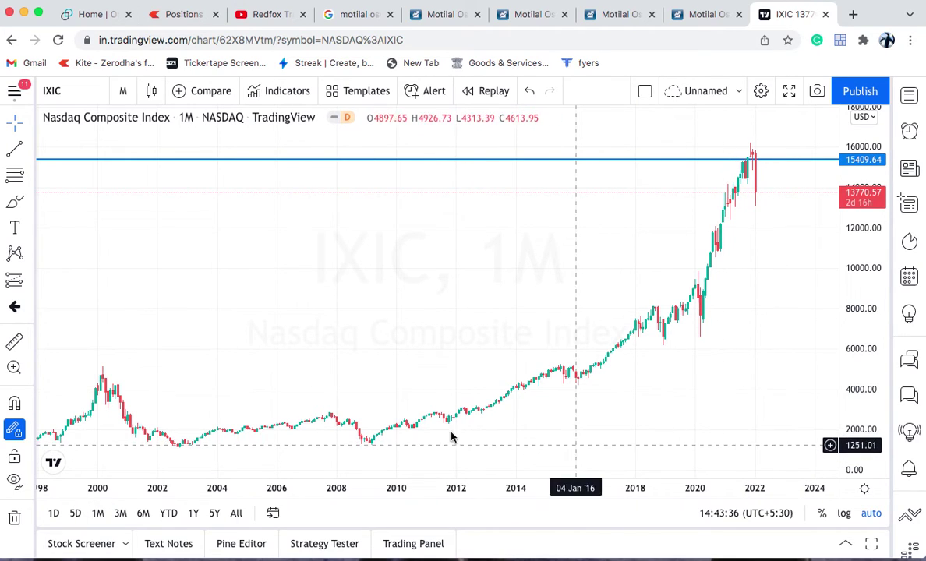
Circle the index's price history from about 1982 to 2006 with the Brush tool, closing the ad-free promotion that interrupts the drawing
{"action": "scroll", "coordinate": [195, 401], "scroll_direction": "down", "scroll_amount": 5}
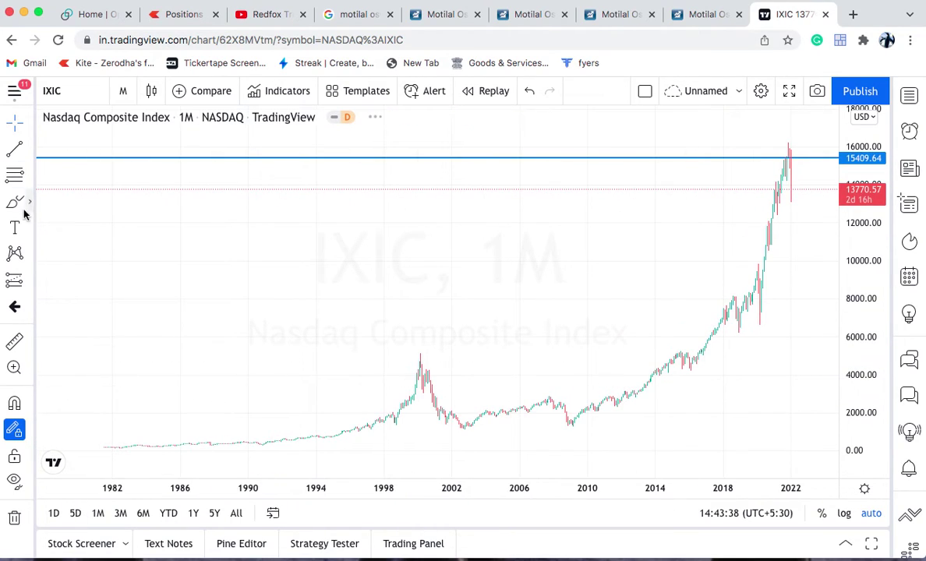
{"action": "mouse_move", "coordinate": [138, 376]}
{"action": "left_mouse_down"}
{"action": "mouse_move", "coordinate": [118, 456]}
{"action": "mouse_move", "coordinate": [434, 465]}
{"action": "mouse_move", "coordinate": [507, 451]}
{"action": "left_mouse_up"}
{"action": "left_click", "coordinate": [300, 417]}
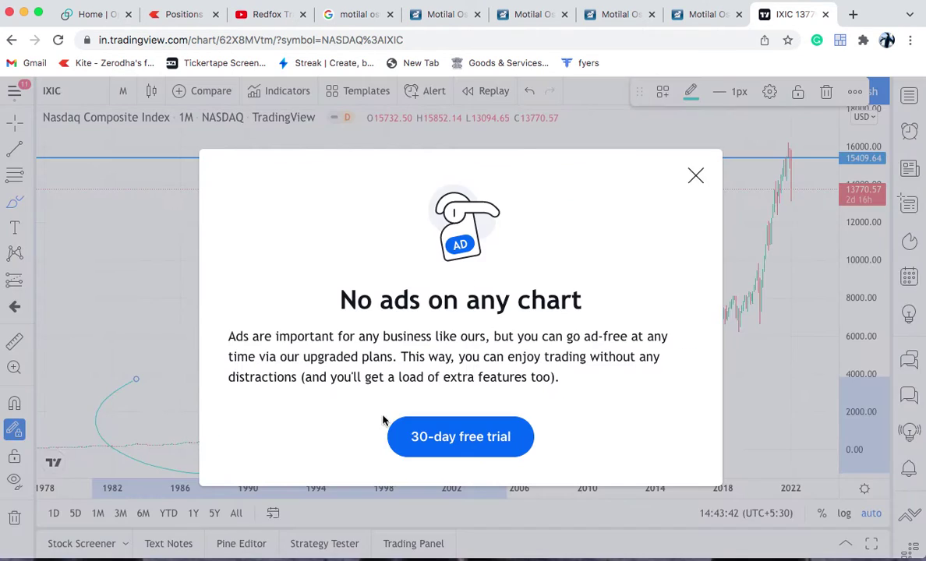
{"action": "left_click", "coordinate": [696, 175]}
{"action": "left_click", "coordinate": [29, 202]}
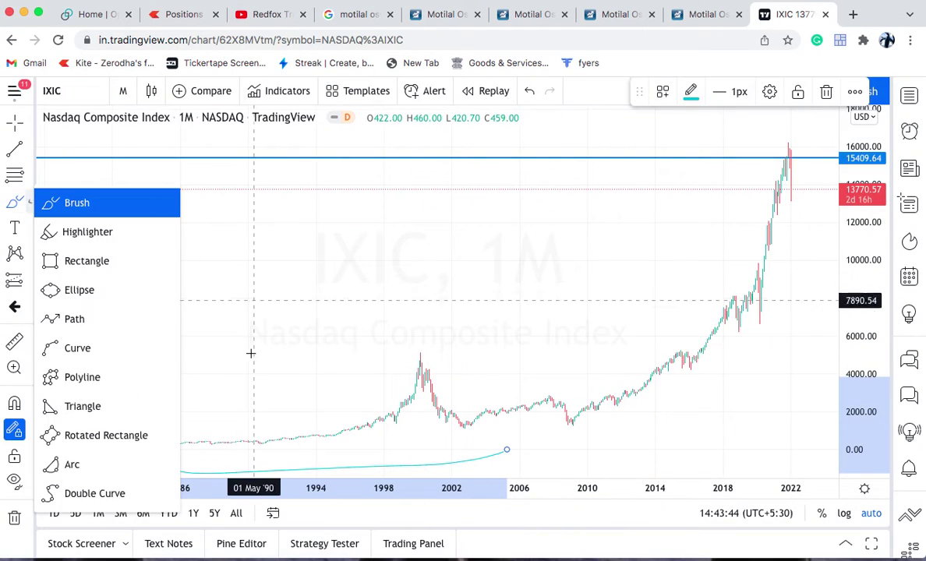
{"action": "left_click", "coordinate": [110, 204]}
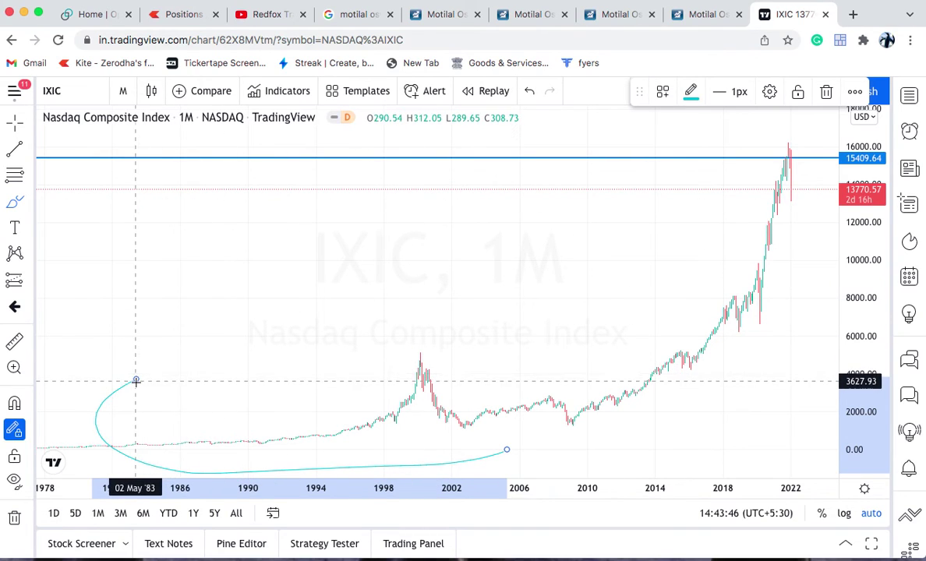
{"action": "mouse_move", "coordinate": [137, 381]}
{"action": "left_mouse_down"}
{"action": "mouse_move", "coordinate": [484, 351]}
{"action": "mouse_move", "coordinate": [527, 392]}
{"action": "mouse_move", "coordinate": [521, 437]}
{"action": "mouse_move", "coordinate": [473, 456]}
{"action": "left_mouse_up"}
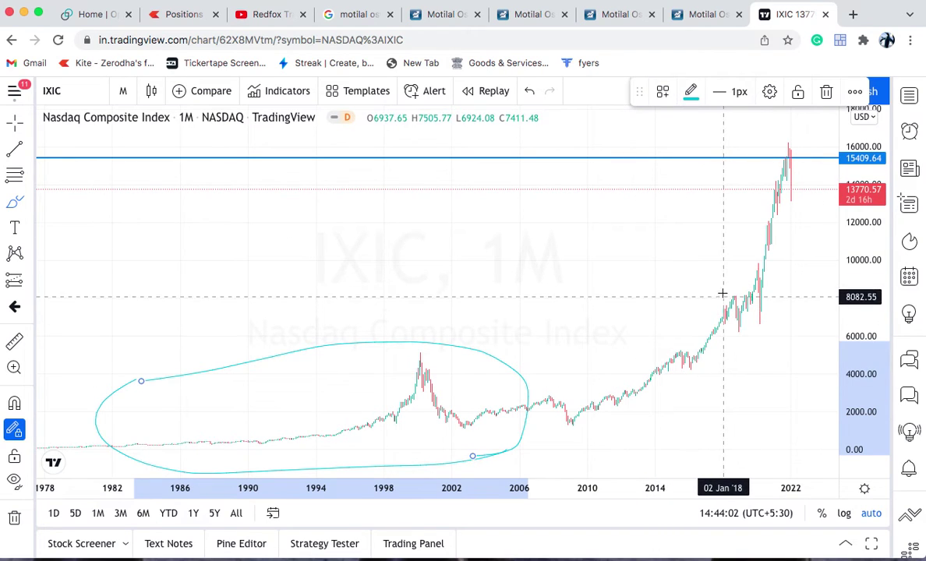
Circle the steep rally from about 2018 to 2022 on the monthly chart with freehand brush strokes
{"action": "scroll", "coordinate": [749, 338], "scroll_direction": "up", "scroll_amount": 4}
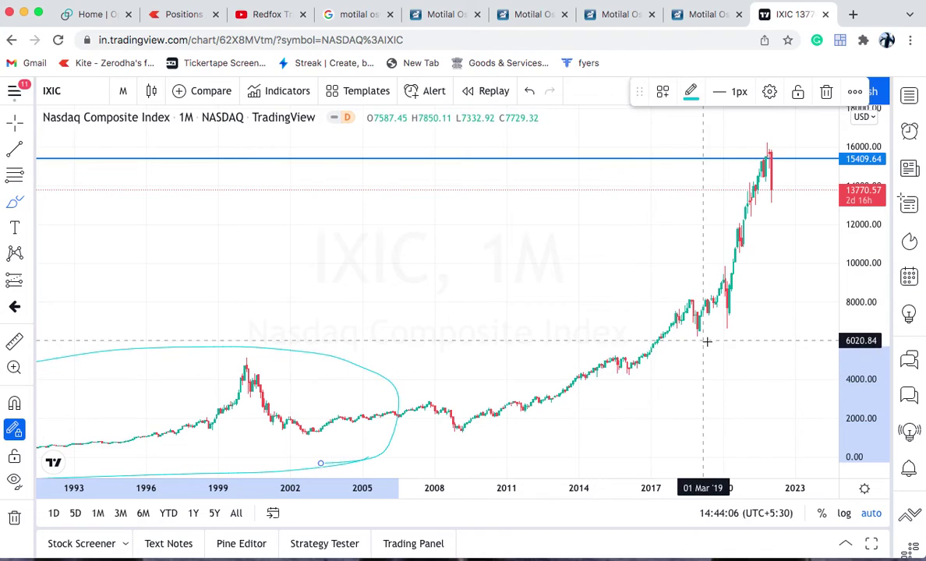
{"action": "mouse_move", "coordinate": [709, 343]}
{"action": "left_mouse_down"}
{"action": "mouse_move", "coordinate": [767, 247]}
{"action": "mouse_move", "coordinate": [785, 181]}
{"action": "left_mouse_up"}
{"action": "mouse_move", "coordinate": [794, 137]}
{"action": "left_mouse_down"}
{"action": "mouse_move", "coordinate": [780, 134]}
{"action": "mouse_move", "coordinate": [707, 176]}
{"action": "mouse_move", "coordinate": [688, 347]}
{"action": "mouse_move", "coordinate": [796, 232]}
{"action": "mouse_move", "coordinate": [802, 128]}
{"action": "mouse_move", "coordinate": [784, 130]}
{"action": "left_mouse_up"}
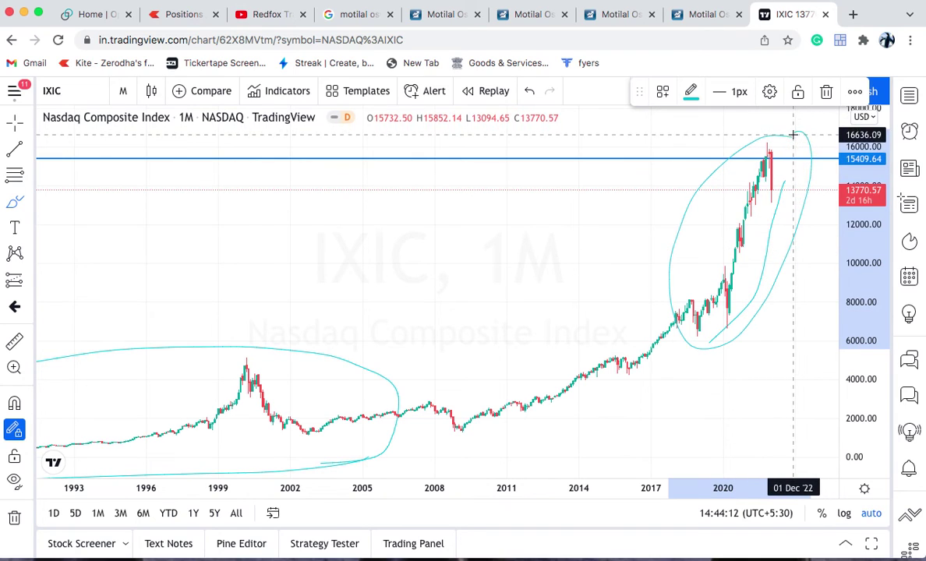
Sketch brush strokes beside the latest candle showing a possible fall through support levels to about 9000, followed by a rebound
{"action": "scroll", "coordinate": [774, 172], "scroll_direction": "up", "scroll_amount": 2}
{"action": "mouse_move", "coordinate": [775, 172]}
{"action": "left_mouse_down"}
{"action": "mouse_move", "coordinate": [765, 173]}
{"action": "mouse_move", "coordinate": [771, 201]}
{"action": "mouse_move", "coordinate": [781, 190]}
{"action": "mouse_move", "coordinate": [775, 198]}
{"action": "left_mouse_up"}
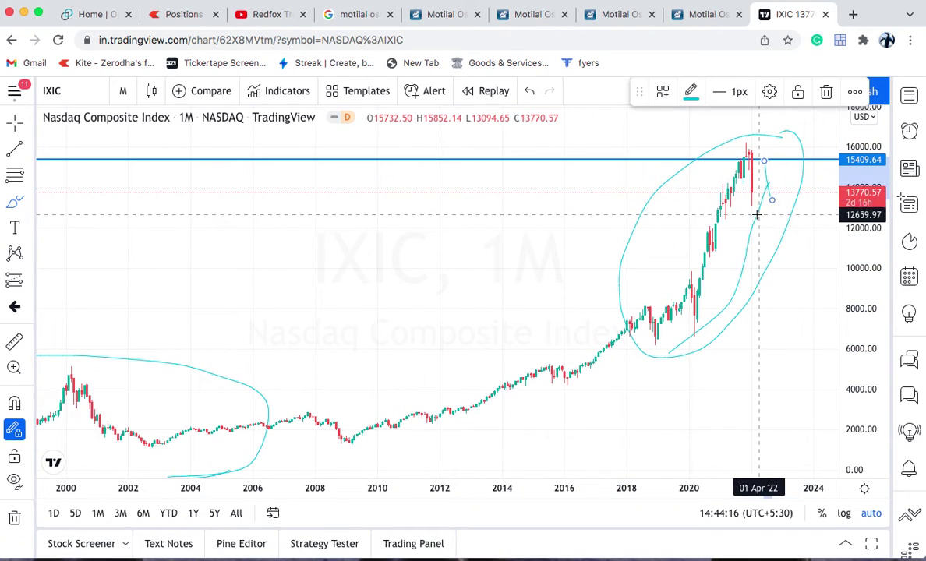
{"action": "mouse_move", "coordinate": [839, 199]}
{"action": "left_mouse_down"}
{"action": "mouse_move", "coordinate": [758, 214]}
{"action": "mouse_move", "coordinate": [774, 227]}
{"action": "mouse_move", "coordinate": [778, 284]}
{"action": "mouse_move", "coordinate": [814, 286]}
{"action": "mouse_move", "coordinate": [807, 248]}
{"action": "mouse_move", "coordinate": [816, 232]}
{"action": "left_mouse_up"}
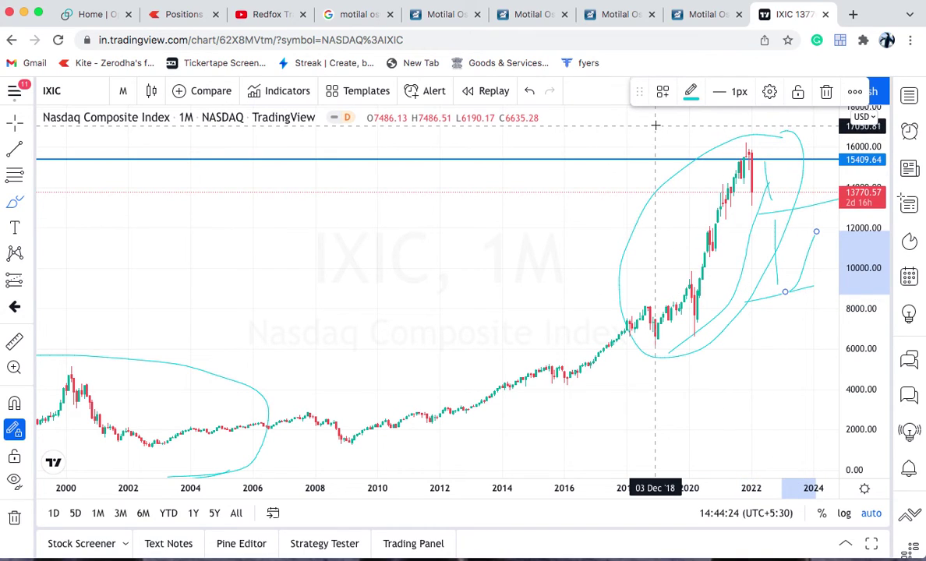
Switch back to the Zerodha Kite page showing the MON100 watchlist
{"action": "left_click", "coordinate": [166, 17]}
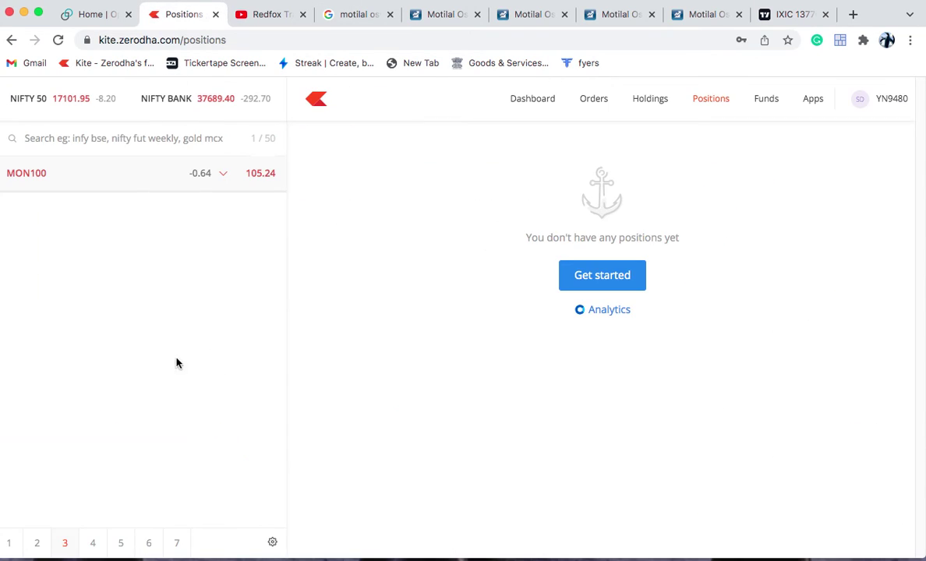